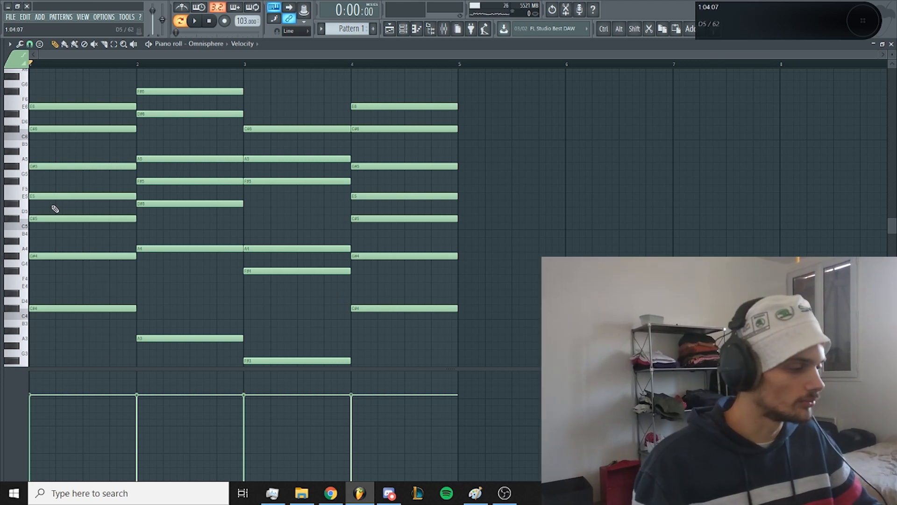
Arpeggiate the four-bar chord progression using the Alternate pattern, range 3 with Flip, and Chord sync
scroll(455, 279, down, 1)
scroll(491, 295, up, 1)
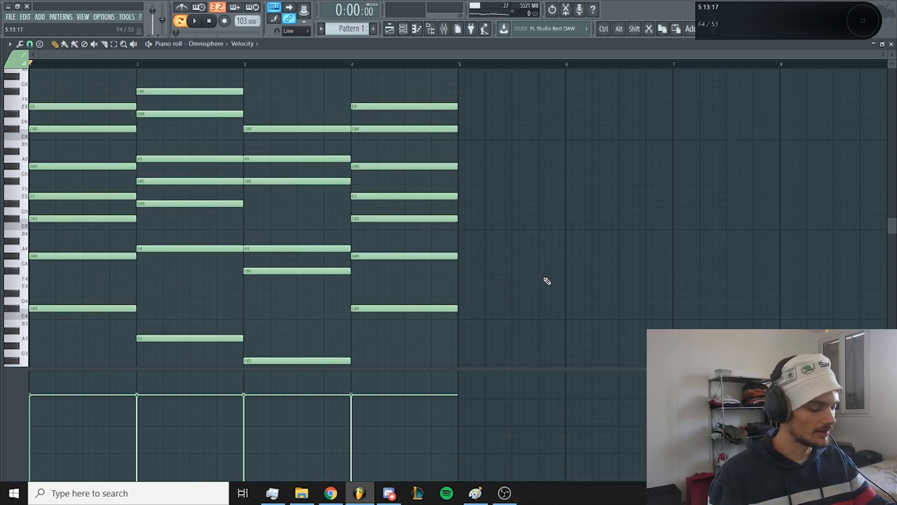
scroll(542, 150, up, 2)
scroll(542, 150, down, 1)
key(alt+a)
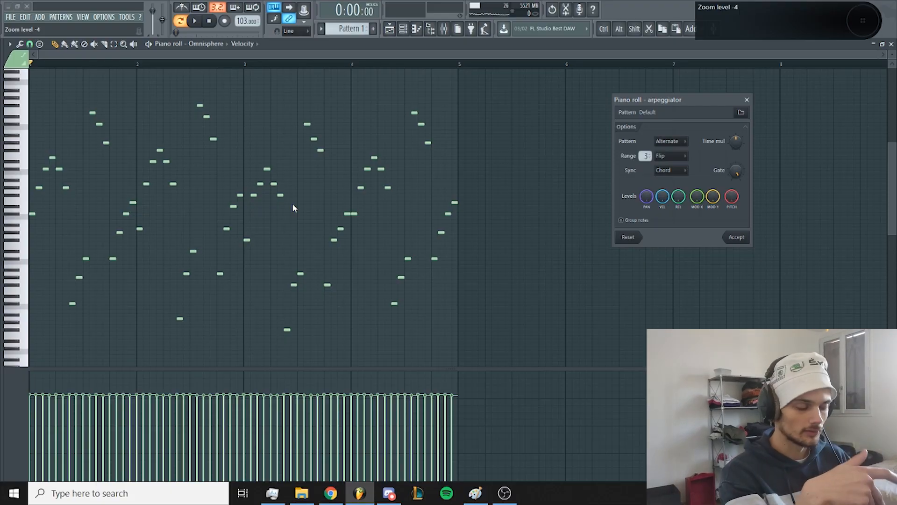
key(Return)
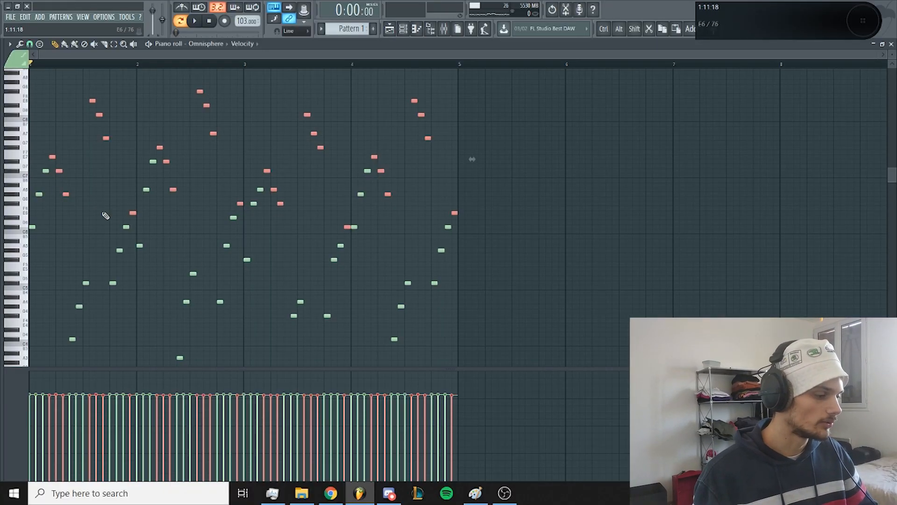
Lower the selected upper arpeggio notes by one octave, play the pattern back and deselect them
mouse_move(62, 213)
mouse_down()
mouse_move(65, 255)
mouse_move(75, 212)
mouse_up()
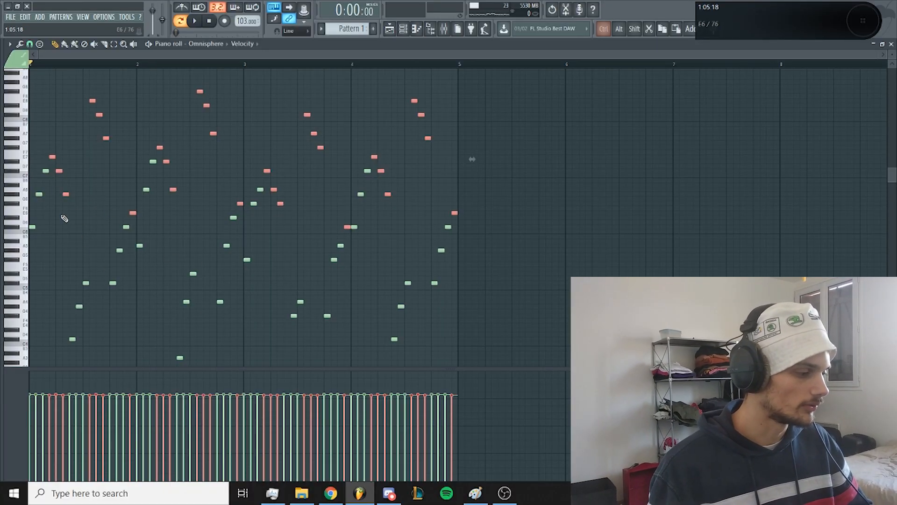
key(space)
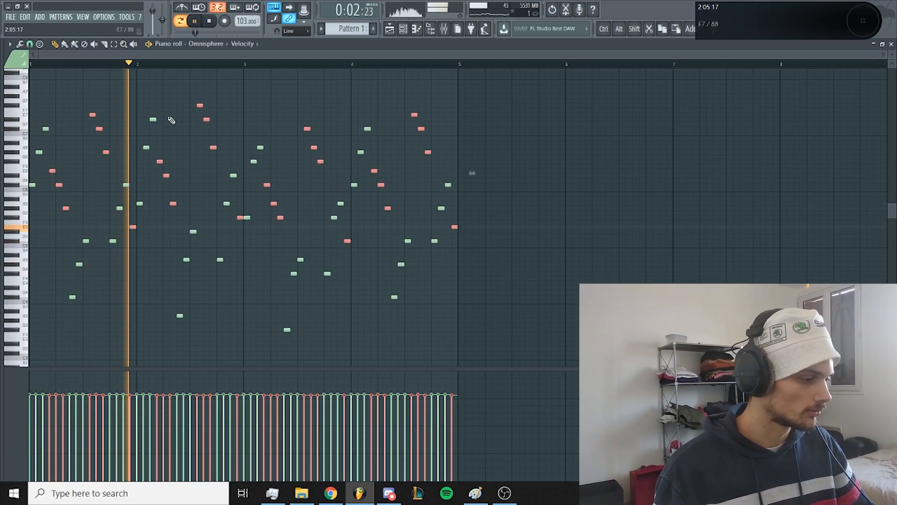
right_click(173, 87)
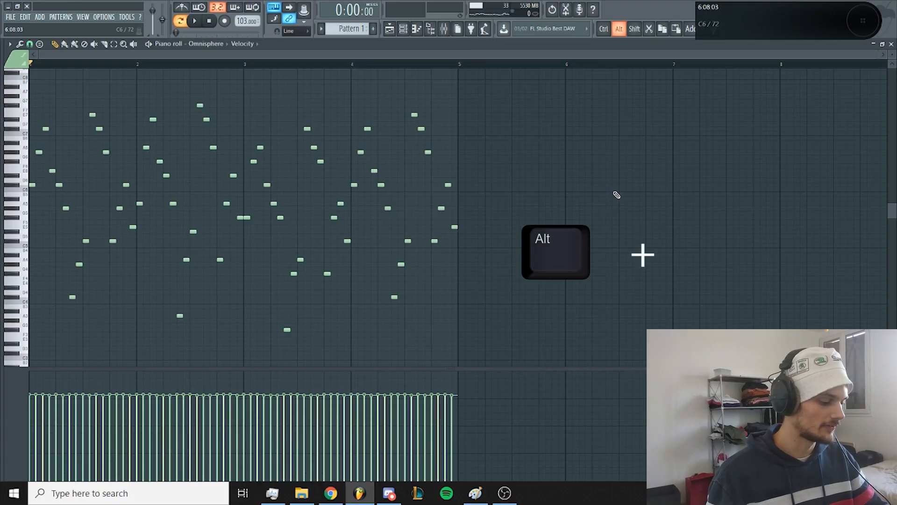
Randomize the arpeggio's note velocities slightly with the piano roll randomizer's velocity level
key(alt+r)
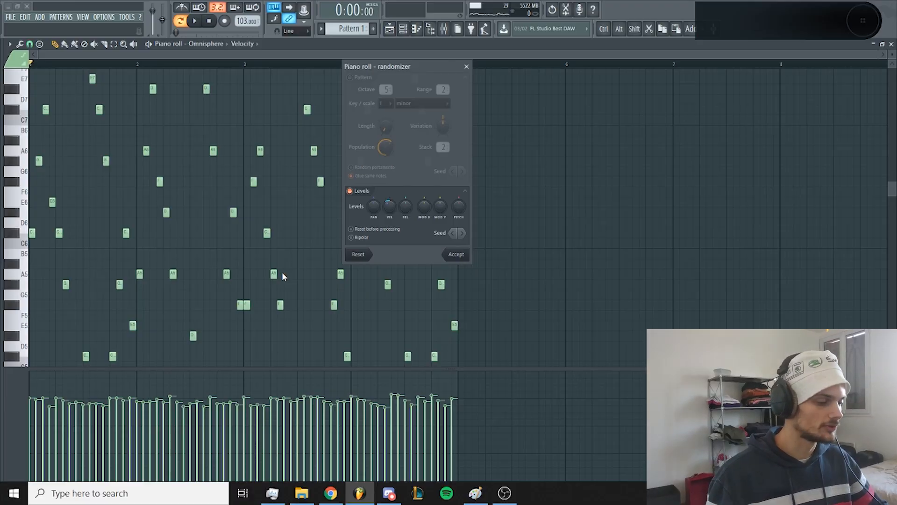
drag(389, 206, 390, 217)
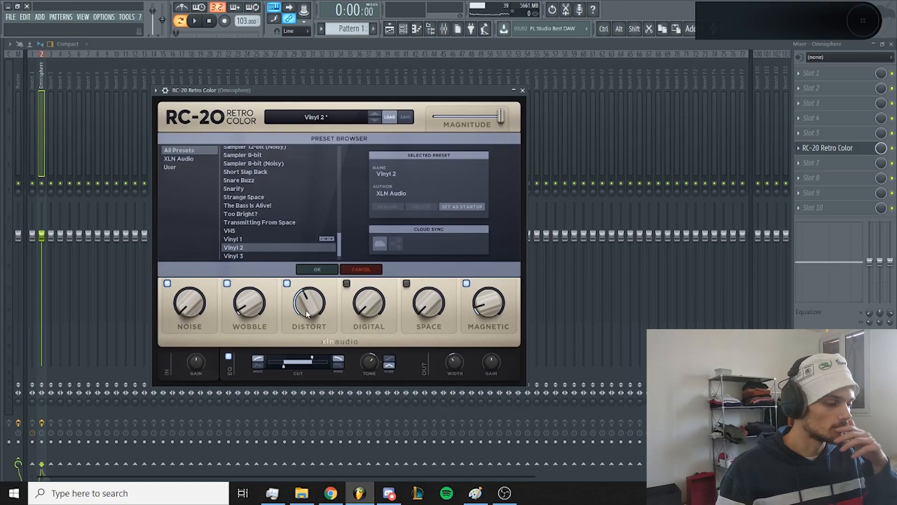
Finish setting RC-20 Retro Color's Vinyl 2 preset and add Fruity Reeverb 2 in effect slot 7 of the Omnisphere track
drag(187, 258, 263, 224)
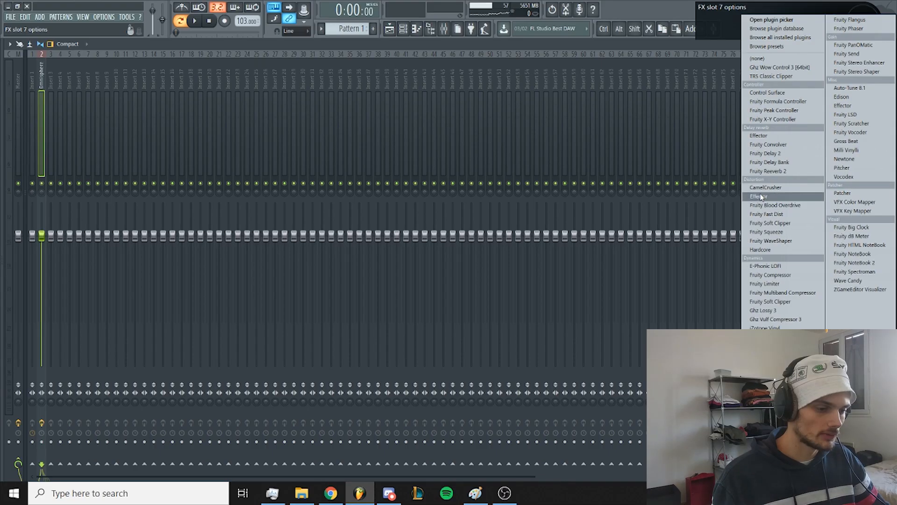
click(775, 172)
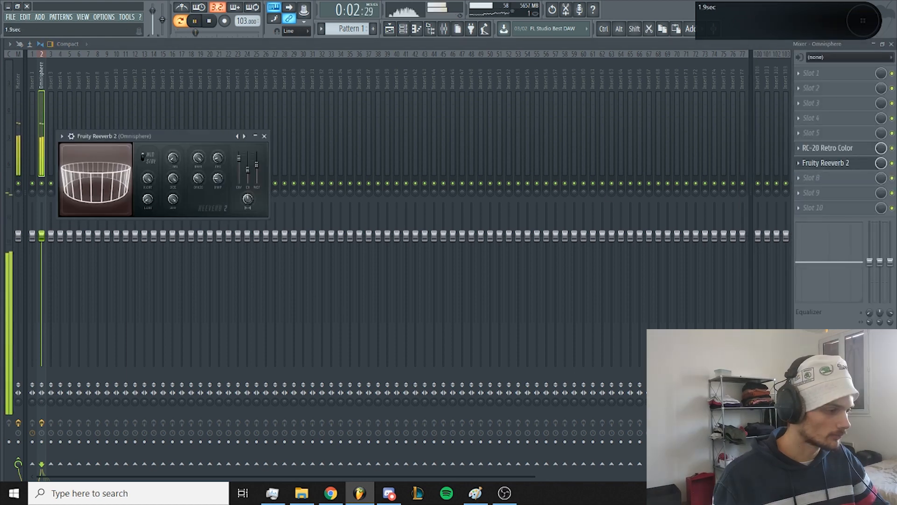
click(264, 137)
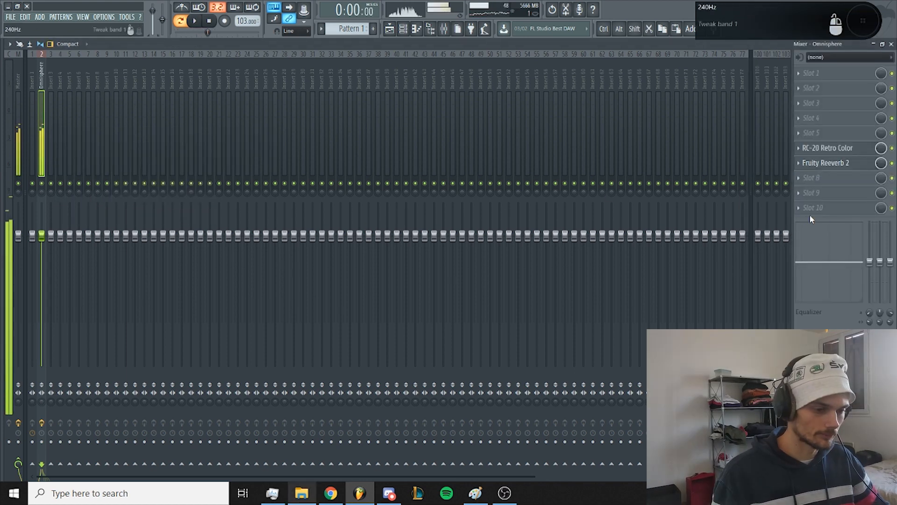
Add Gross Beat in slot 8 with the 1/2 Speed time preset and set its time mix to about 72%
key(space)
click(813, 178)
click(853, 141)
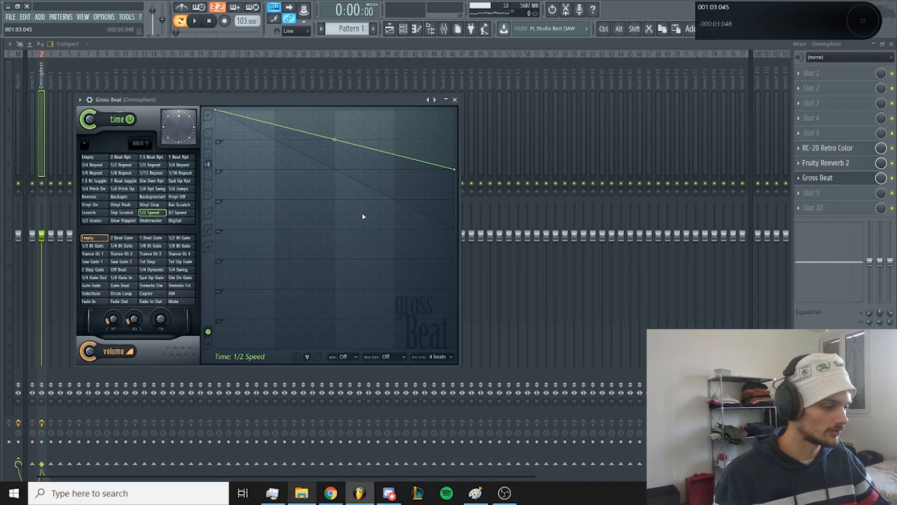
key(space)
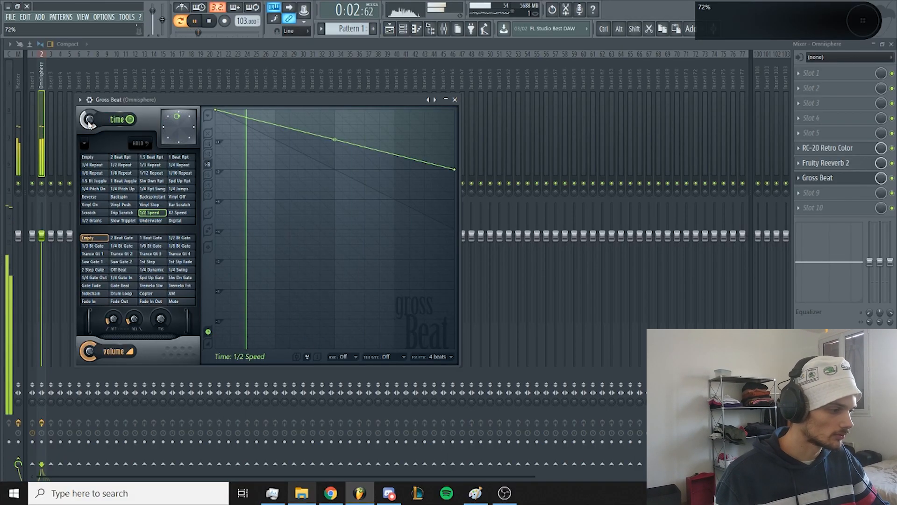
click(455, 99)
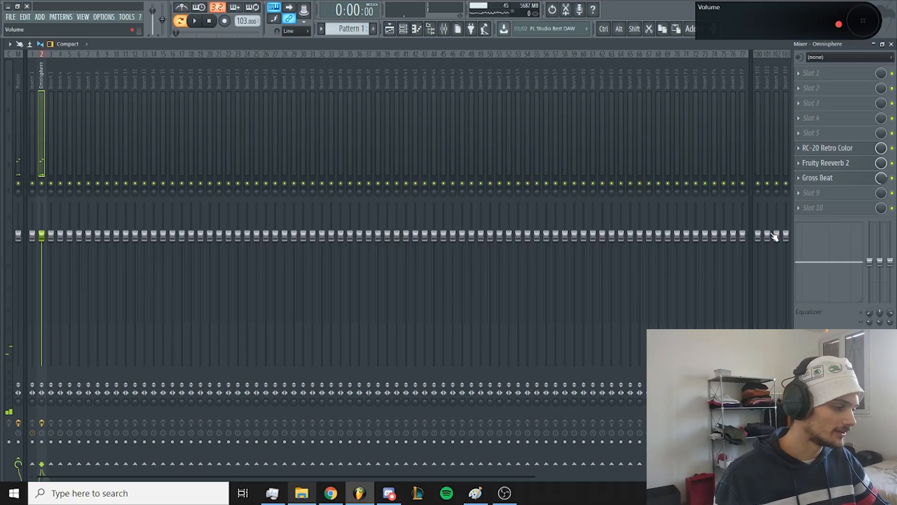
Add Fruity parametric EQ 2 in slot 10 and set its band 1 high-pass cutoff to about 203 Hz
click(811, 208)
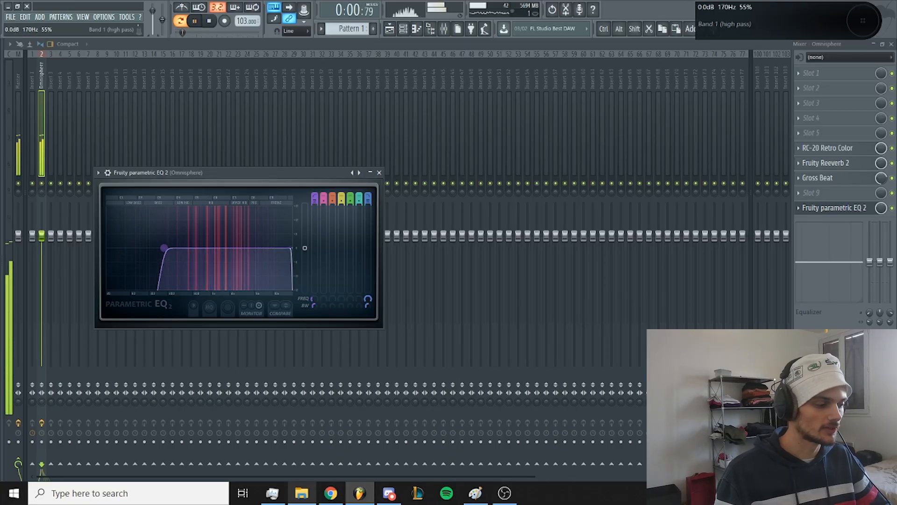
drag(168, 248, 185, 248)
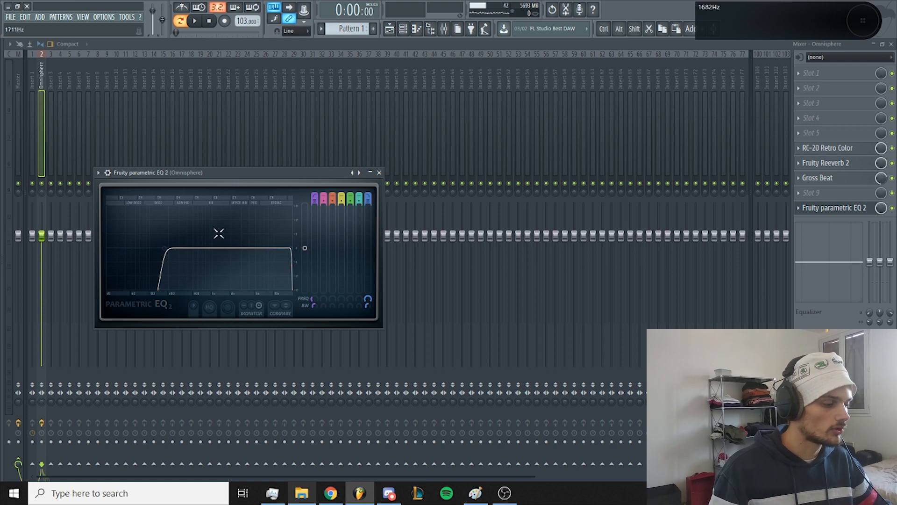
drag(167, 248, 172, 248)
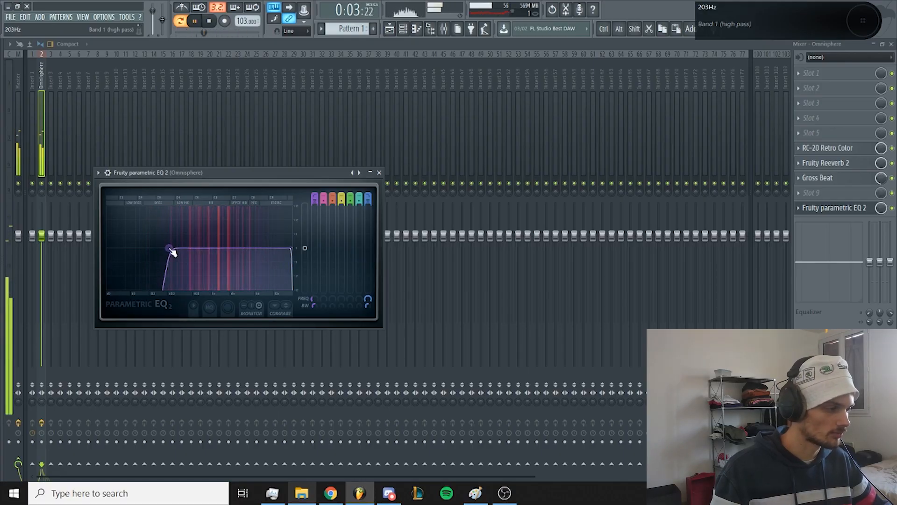
click(379, 173)
Close the Omnisphere window and duplicate the four-bar arpeggio directly after itself in the piano roll
key(space)
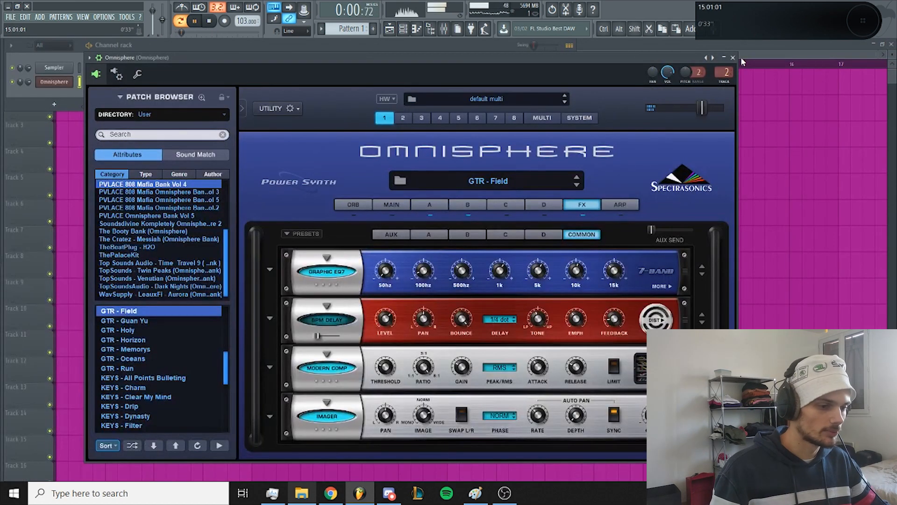
click(732, 57)
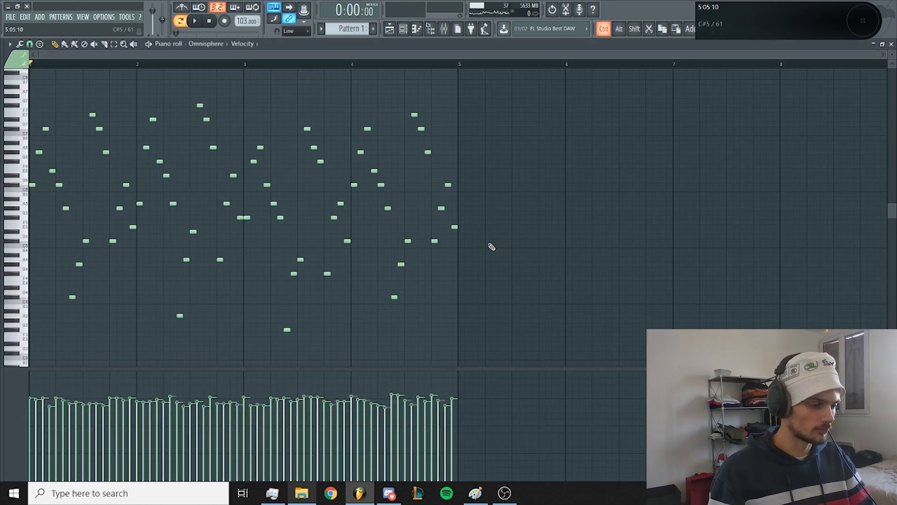
key(ctrl+b)
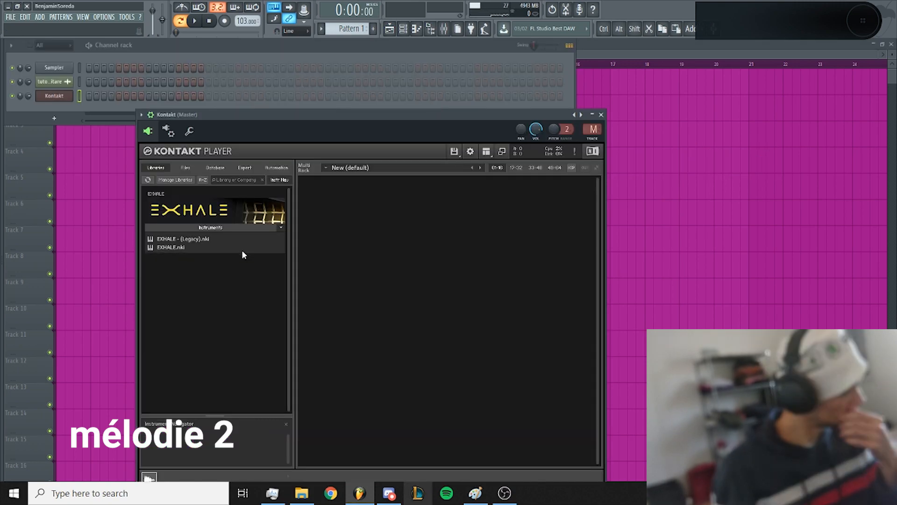
Load EXHALE.nki in Kontakt, audition preset 009. RnBish, and choose 010. Who Is That
click(168, 244)
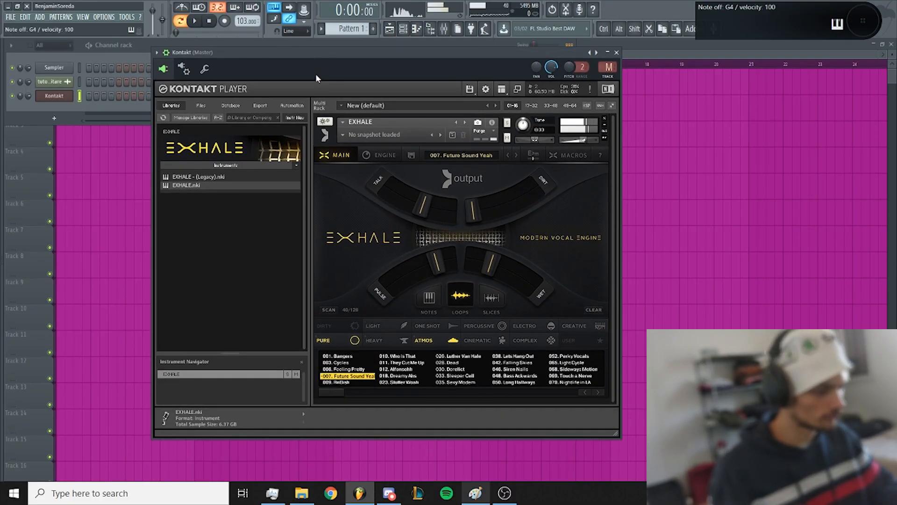
click(336, 381)
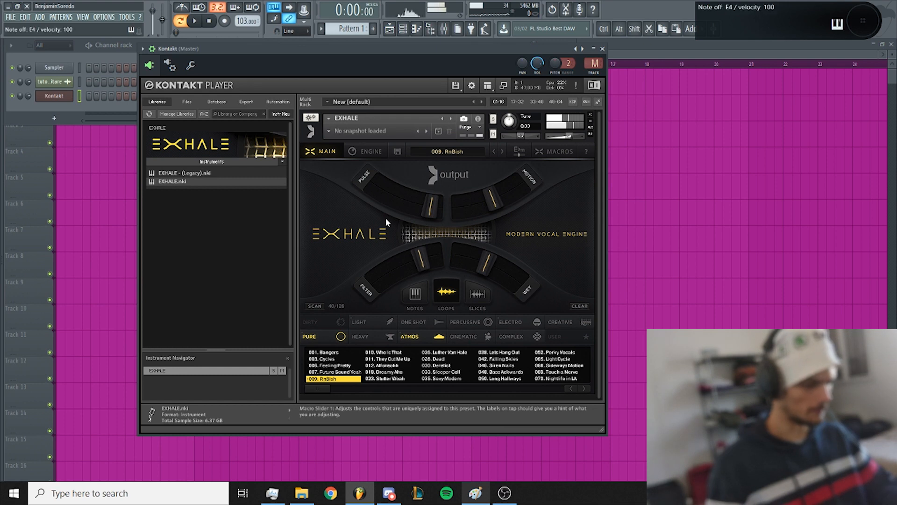
click(384, 352)
drag(338, 48, 326, 47)
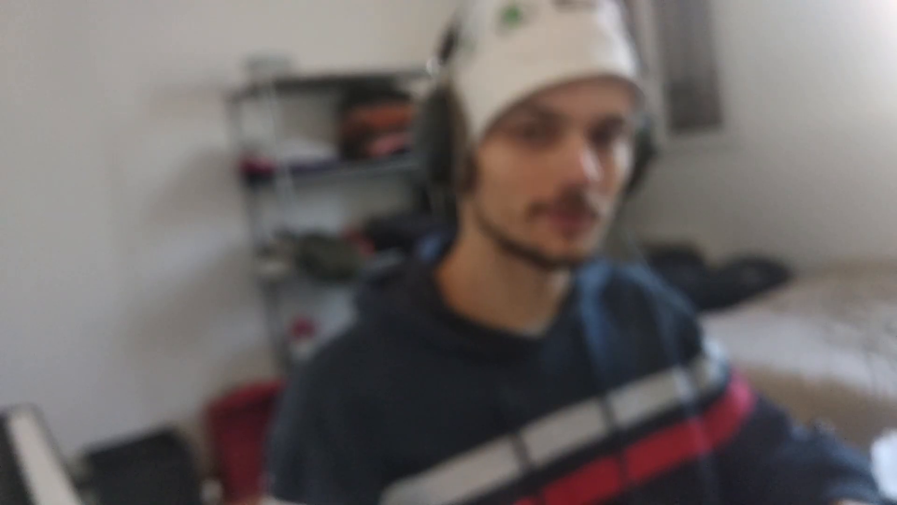
drag(303, 46, 396, 41)
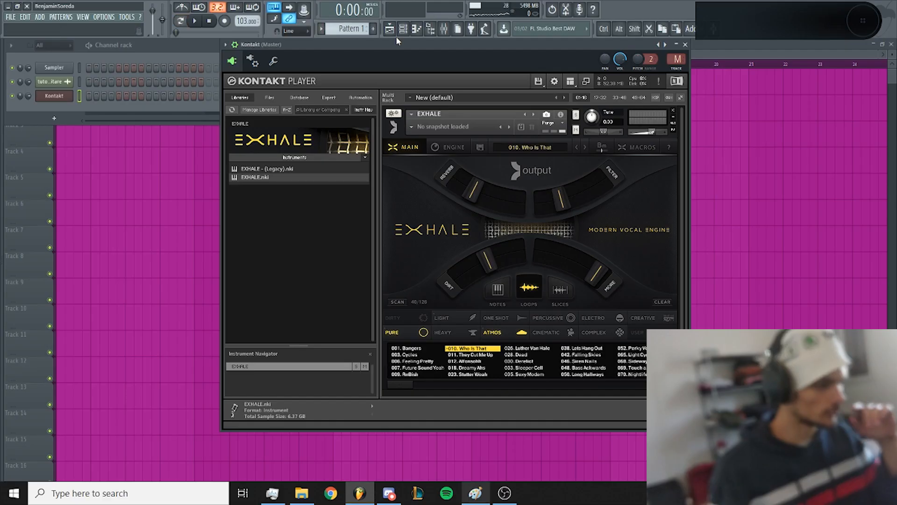
Place a 13-step G4 note starting halfway through bar 1 in the Kontakt piano roll and play it back
click(154, 149)
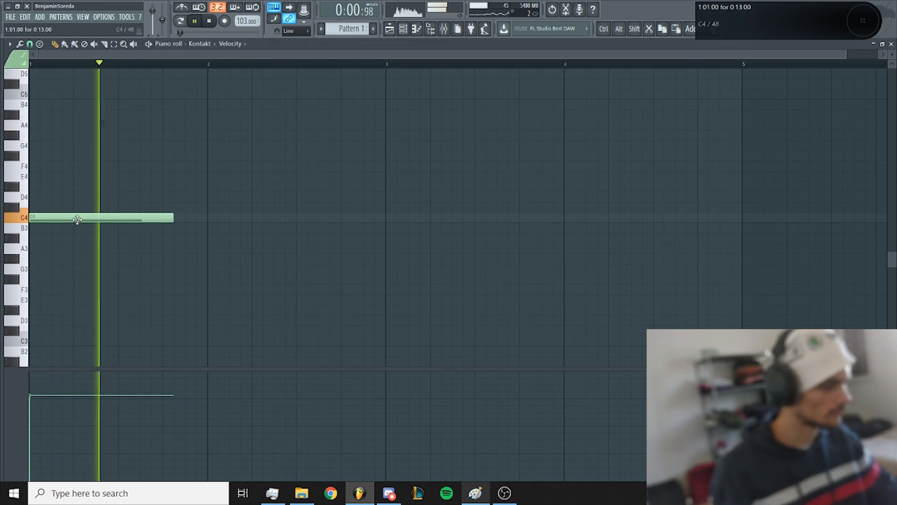
drag(76, 216, 61, 152)
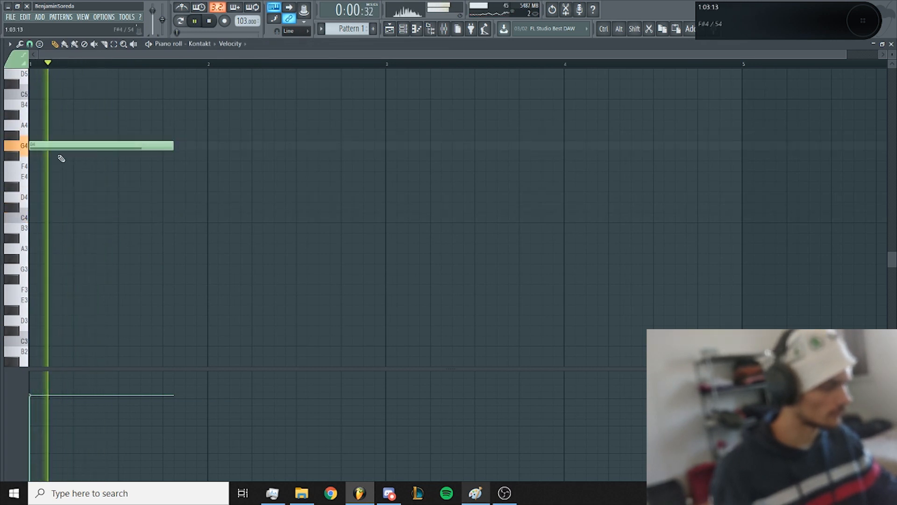
key(space)
key(space)
scroll(148, 217, down, 3)
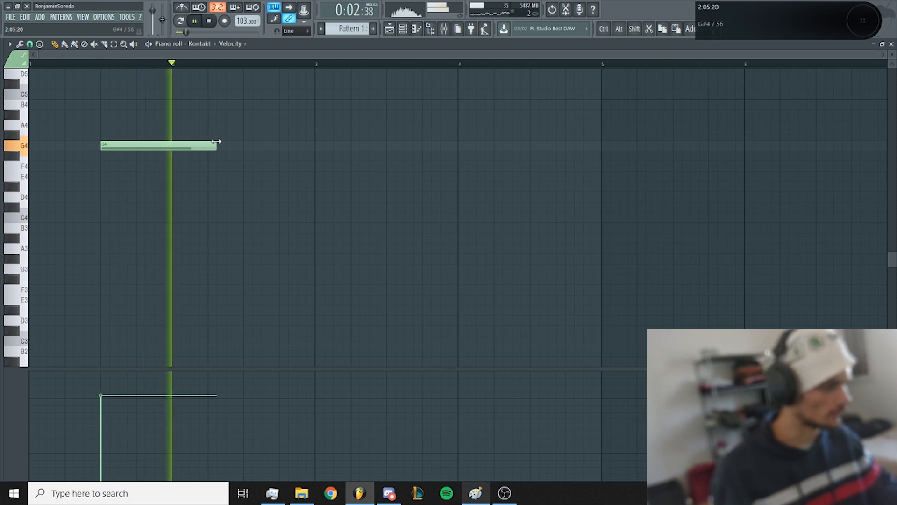
Continue the vocal melody with F#4 at bar 3, E4 at bar 5, D4 halfway through bar 6 and C4 at bar 8, and audition it
click(327, 156)
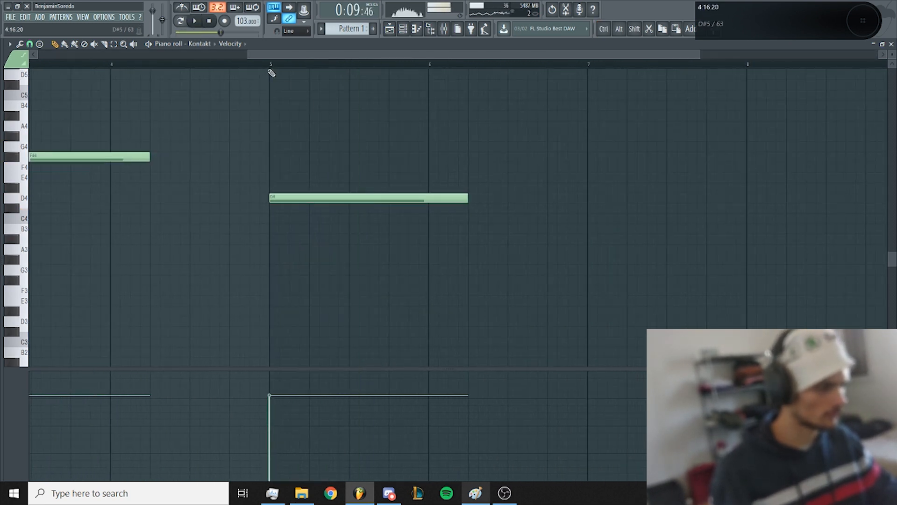
drag(317, 197, 317, 177)
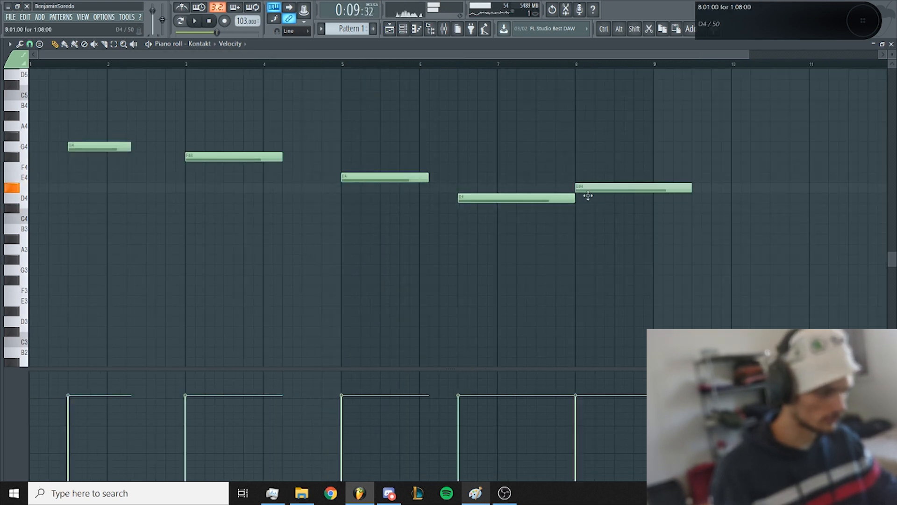
drag(590, 188, 593, 236)
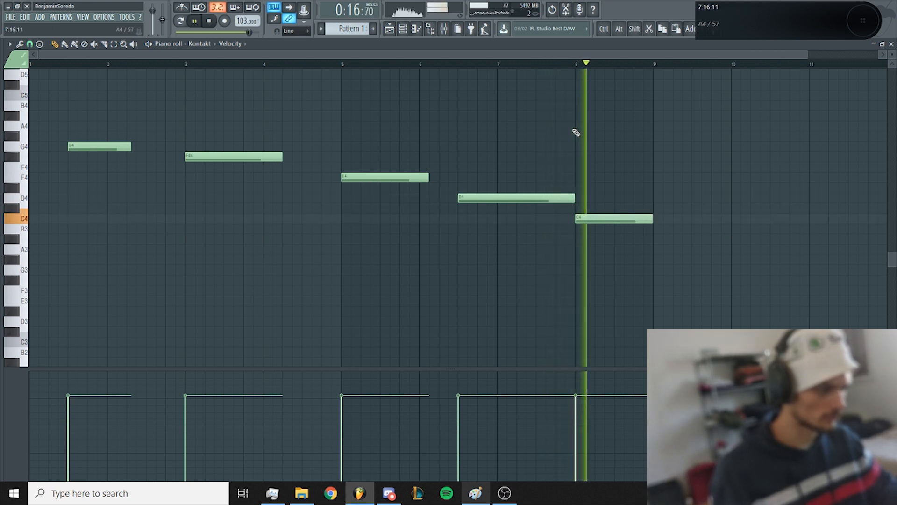
key(space)
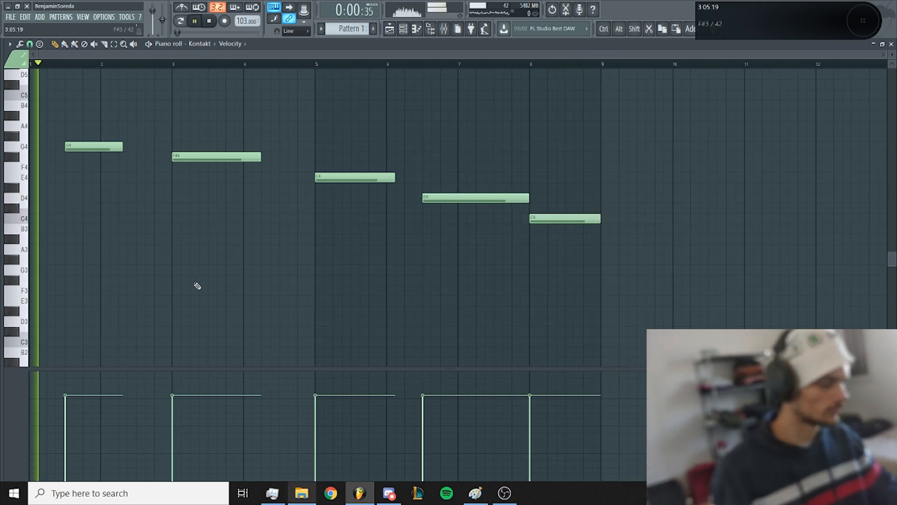
key(space)
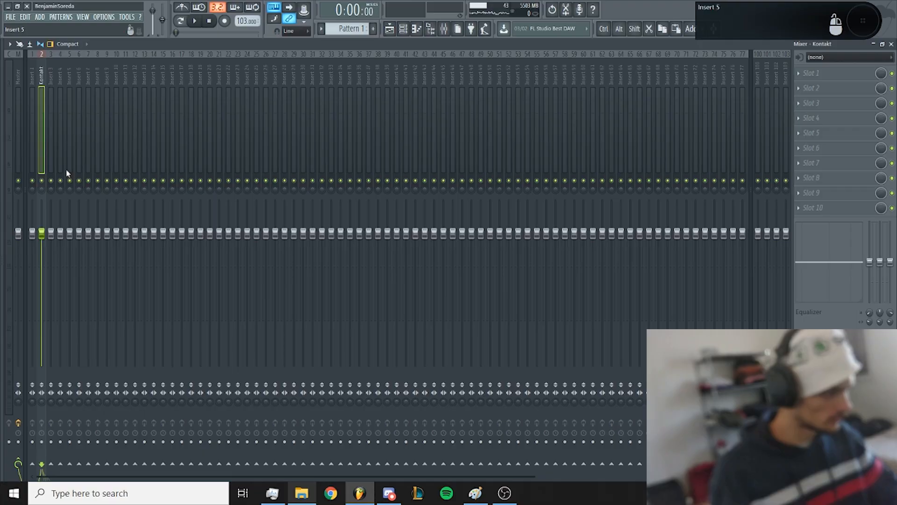
Add Fruity Reeverb 2 in slot 5 and Fruity delay bank in slot 6 of the Kontakt mixer track
click(814, 137)
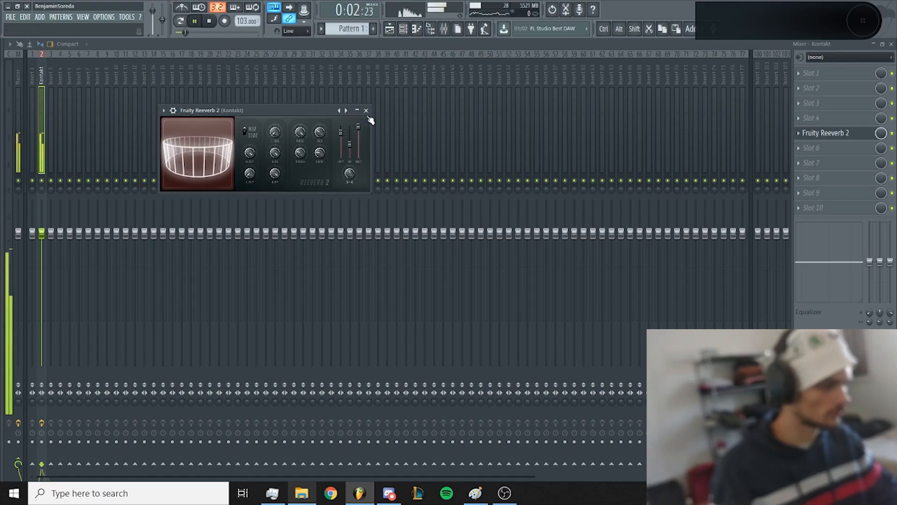
click(366, 110)
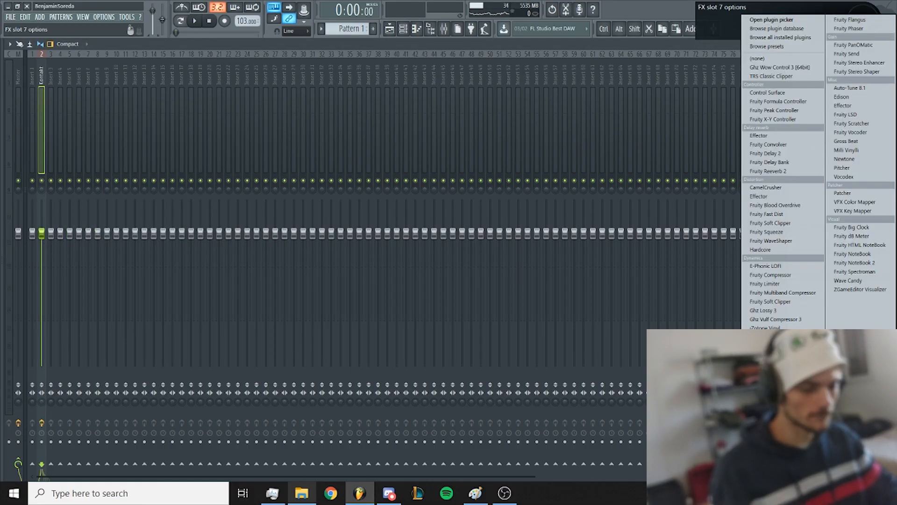
Add Fruity parametric EQ 2 in slot 8 of the Kontakt mixer track
key(Escape)
click(814, 183)
click(778, 243)
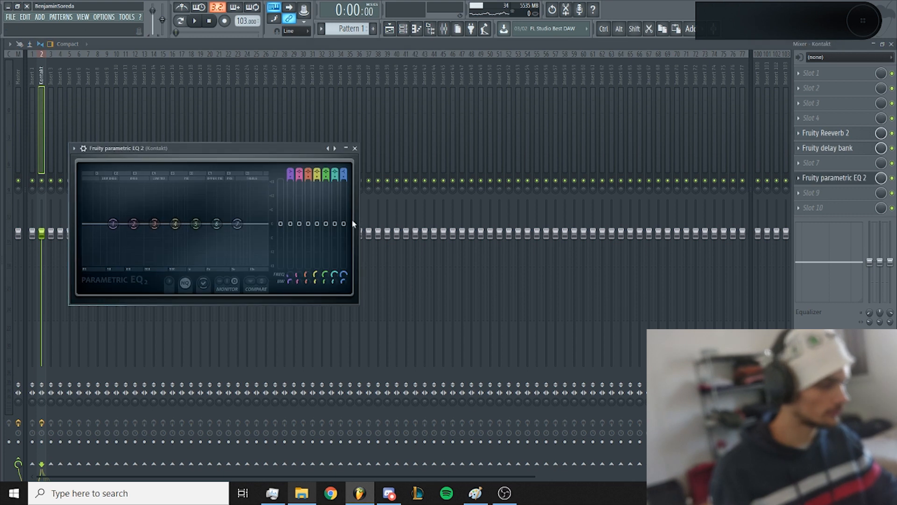
Choose a preset for Fruity parametric EQ 2 and load the VHS preset in RC-20 Retro Color in slot 7 of the Kontakt track
right_click(334, 148)
click(362, 226)
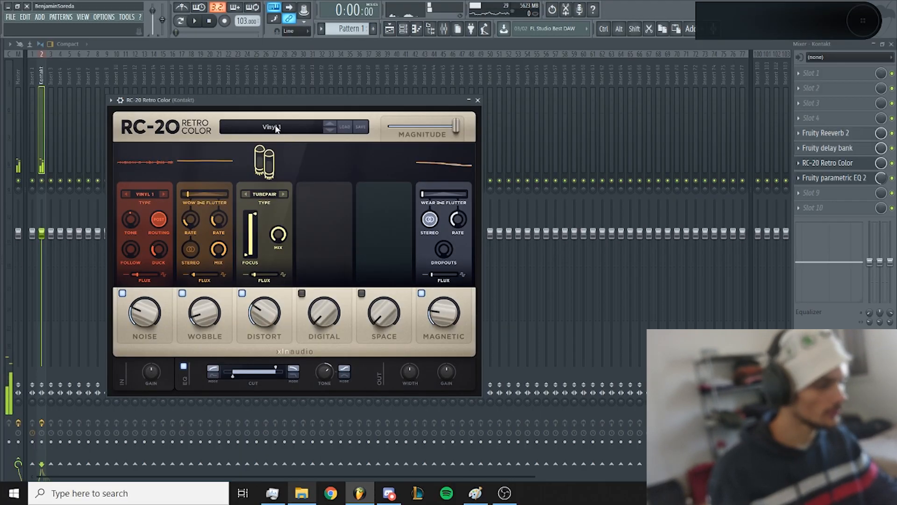
click(271, 127)
click(190, 256)
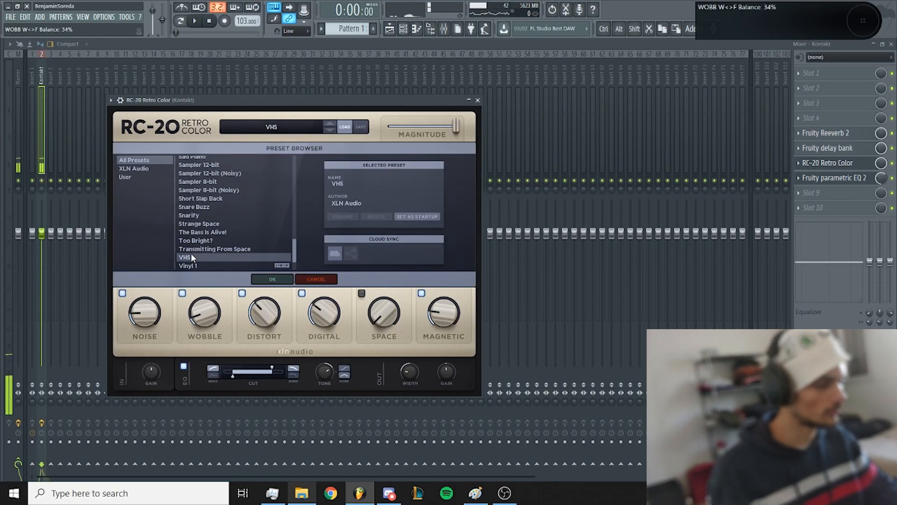
drag(148, 312, 169, 310)
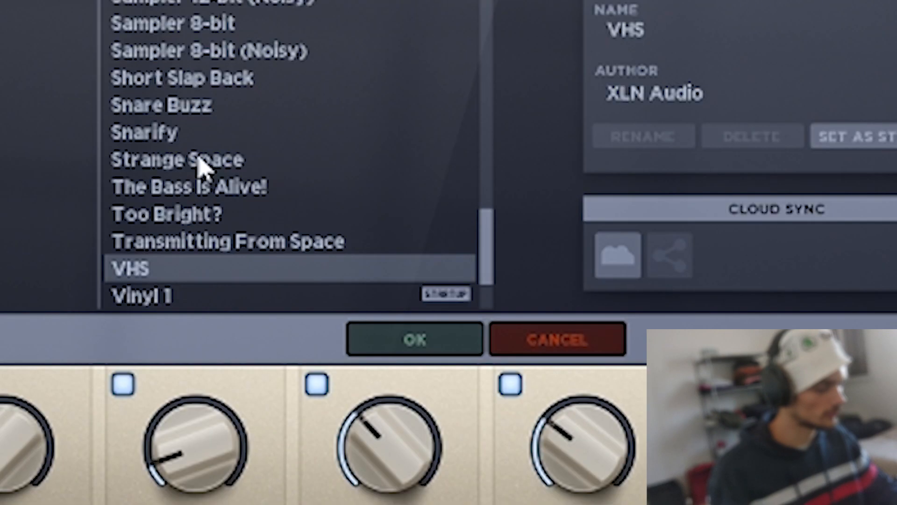
scroll(201, 225, down, 2)
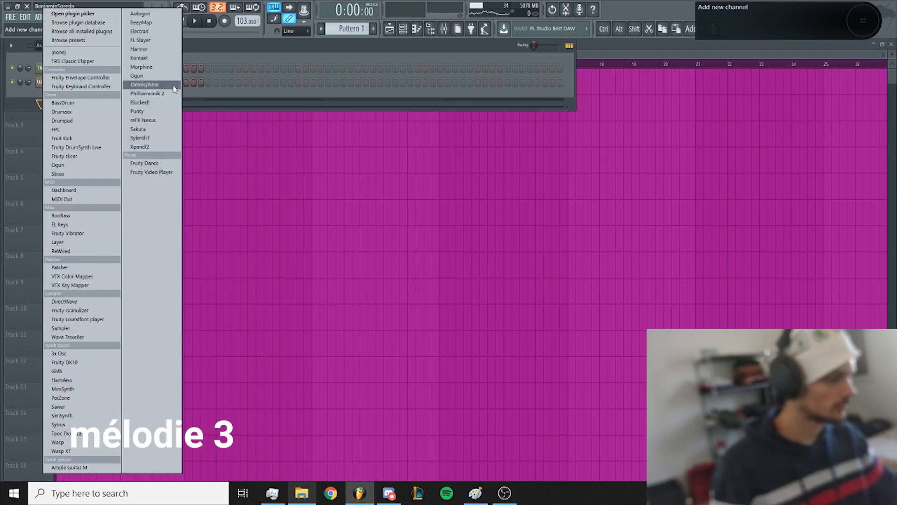
Add an Omnisphere channel and write four one-bar chords in its piano roll, closing on G#4, C#5, E5 and G#5
click(173, 85)
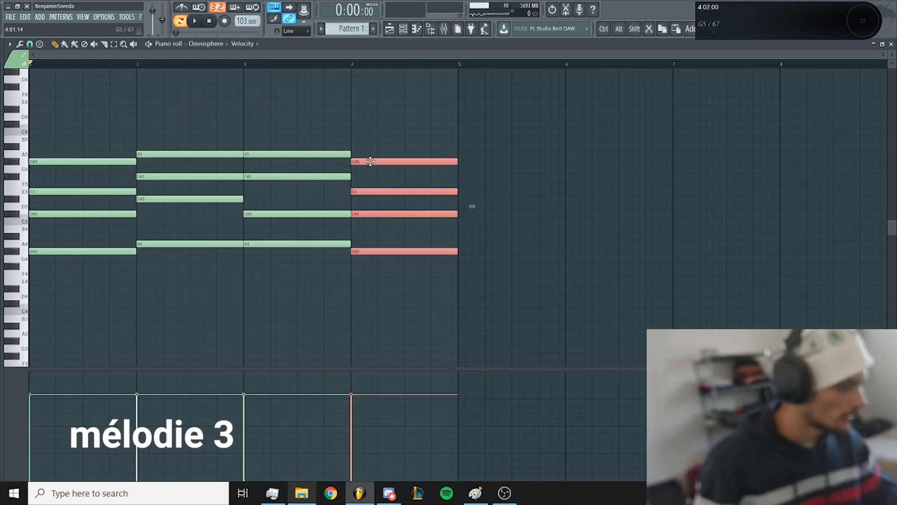
key(ctrl+d)
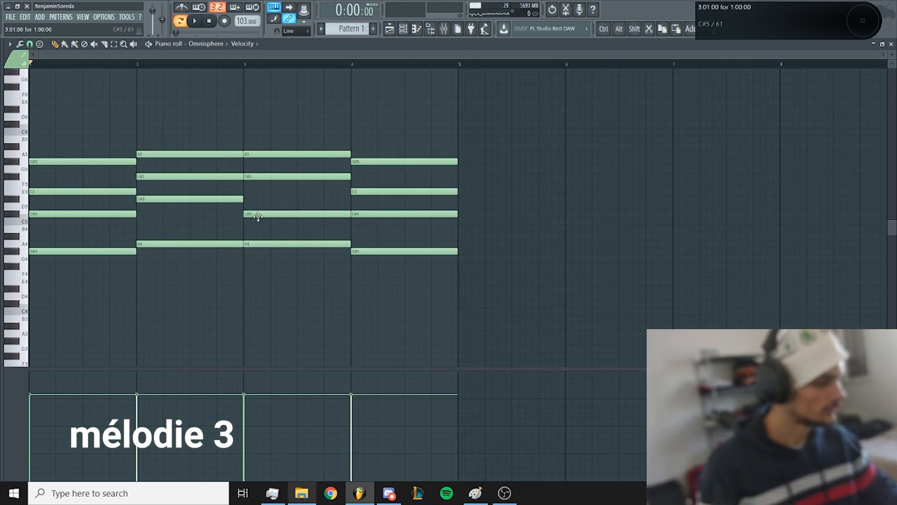
Audition the chords with Omnisphere's PAD - Floating patch from the PVLACE 808 Mafia Bank Vol 4 category, and reopen the instrument for mixer routing
key(F6)
click(54, 95)
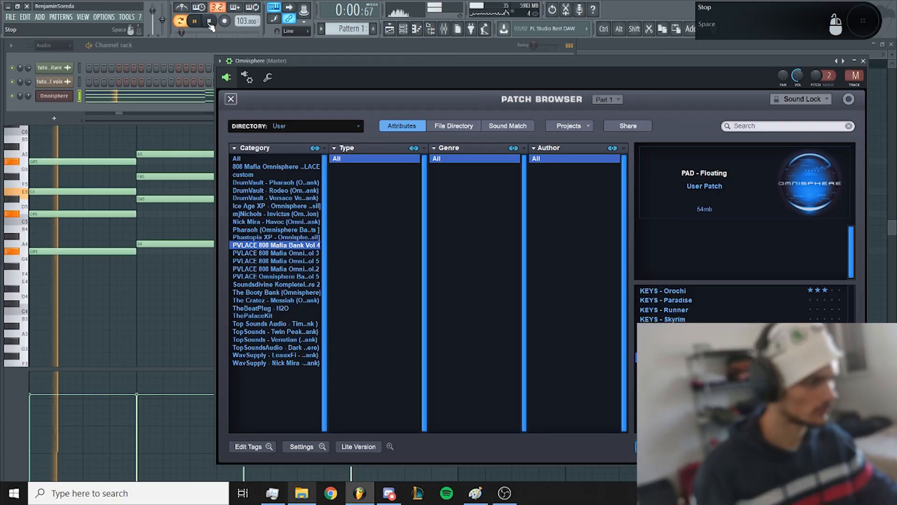
key(space)
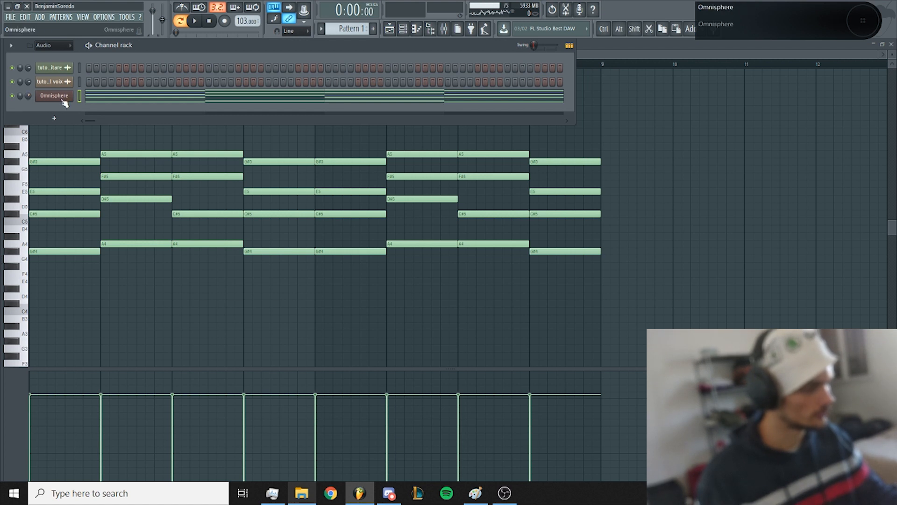
click(63, 100)
click(855, 84)
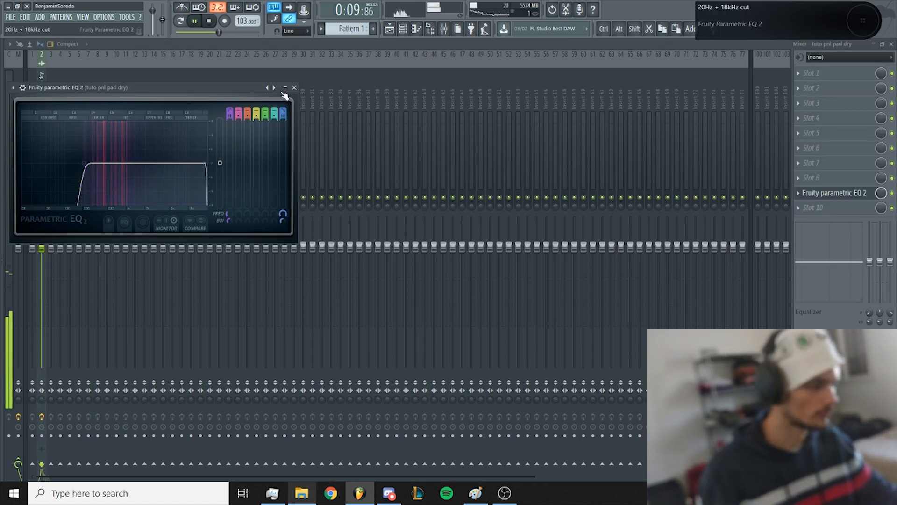
Finish the 20Hz + 18kHz cut on the tuto pnl pad dry mixer track, stop playback and close the sample's channel settings
click(294, 88)
key(space)
click(814, 163)
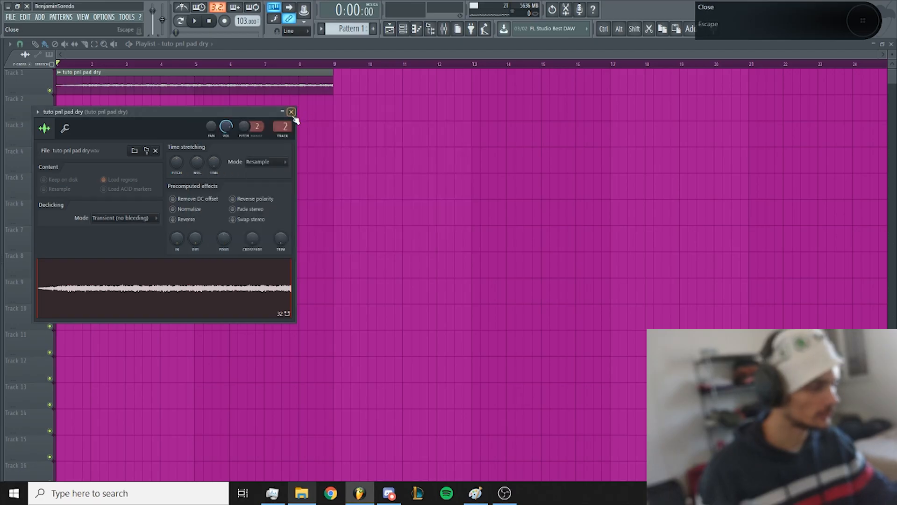
click(291, 112)
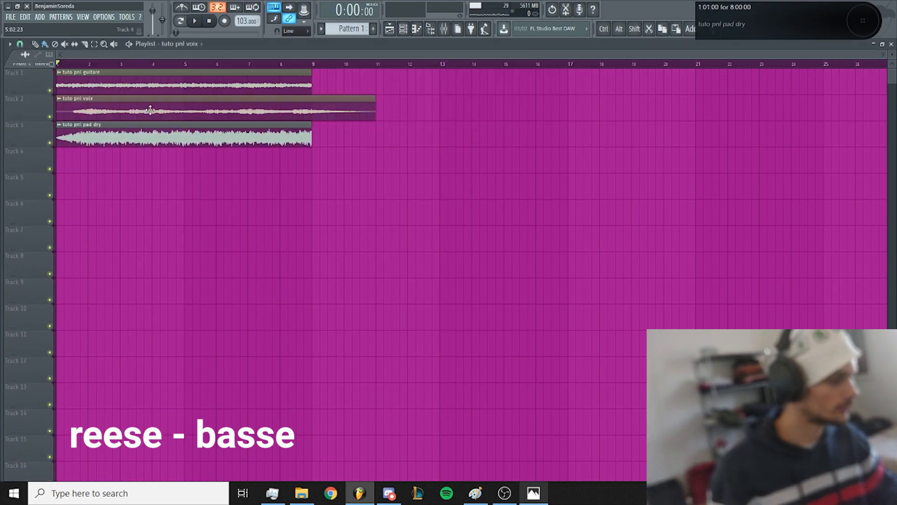
In the reese piano roll, add an E5 note halfway through bar 4 lasting until bar 5, and audition it
key(F6)
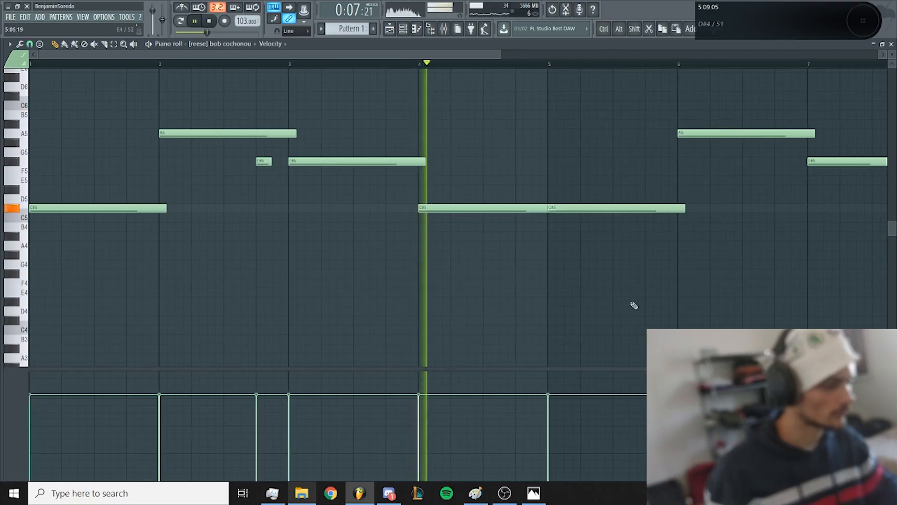
scroll(598, 275, up, 1)
key(space)
click(457, 180)
key(space)
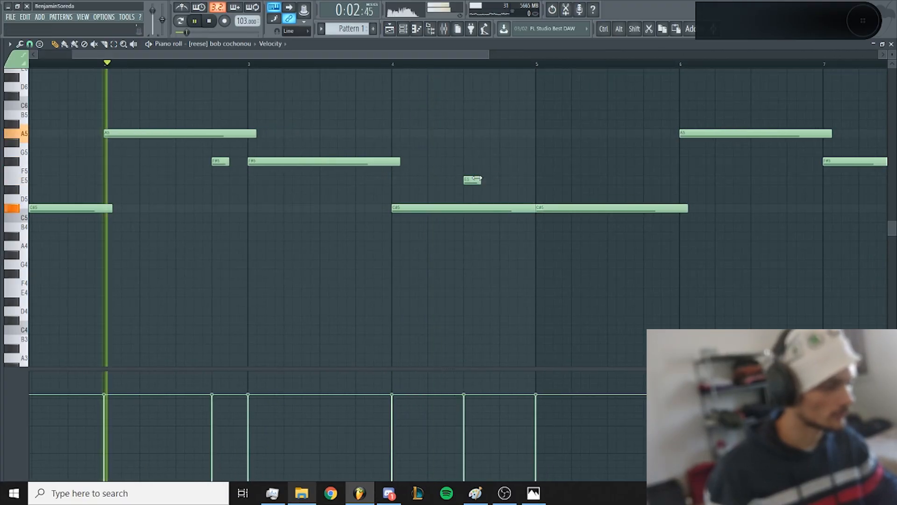
drag(480, 180, 536, 179)
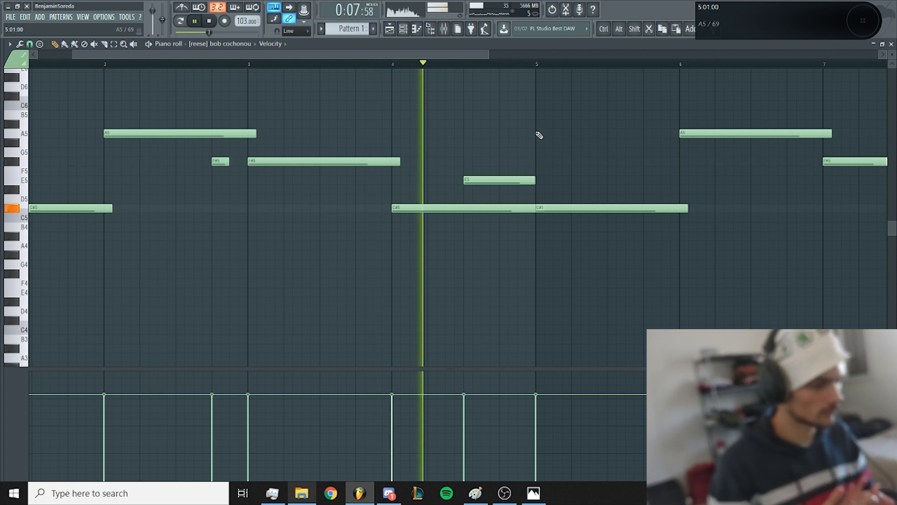
key(space)
Shorten the reese's A5 note in bar 6 to end one step before bar 7, raise the bar 8 note to G#5, and audition
scroll(459, 143, up, 1)
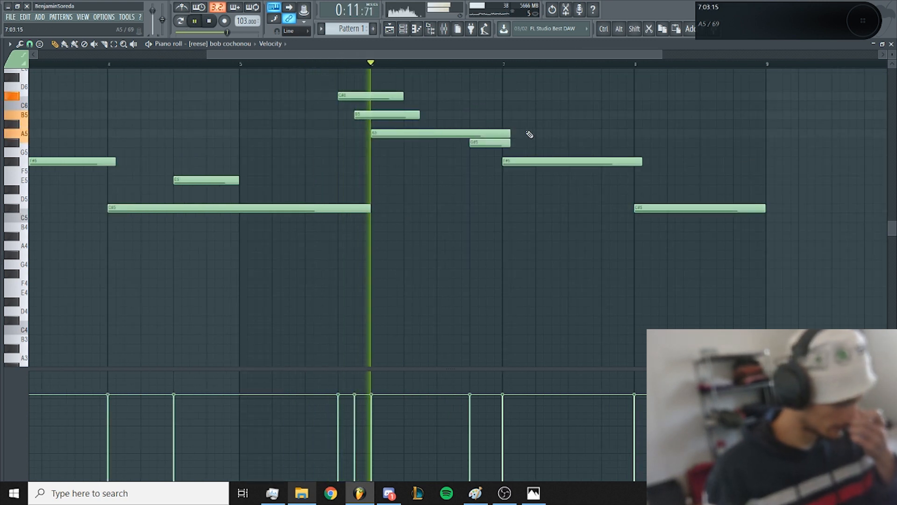
drag(500, 132, 483, 132)
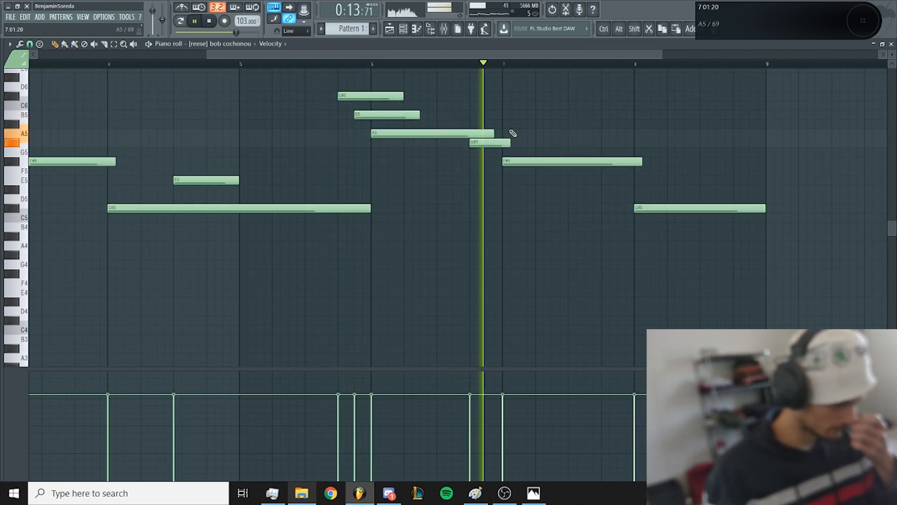
drag(663, 207, 664, 135)
key(space)
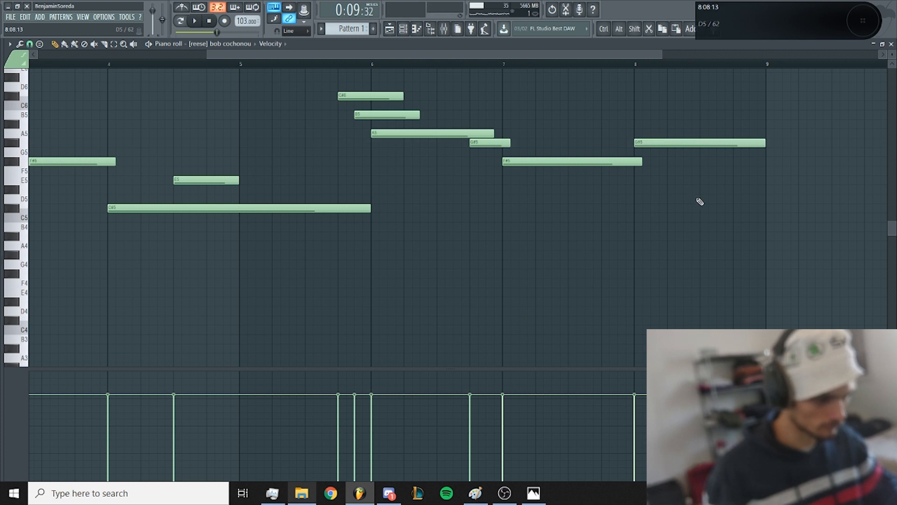
key(space)
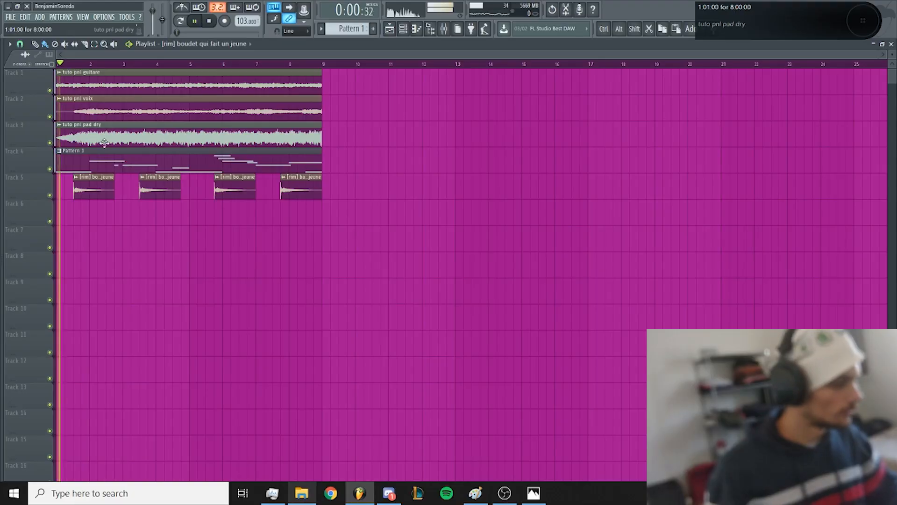
Open the rim clip's channel from the playlist and set the channel rack's display filter to All
double_click(96, 189)
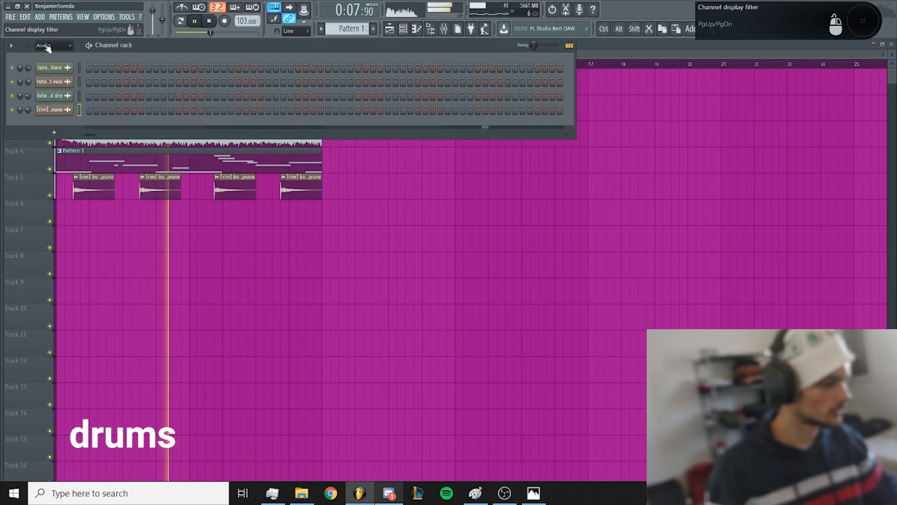
click(66, 45)
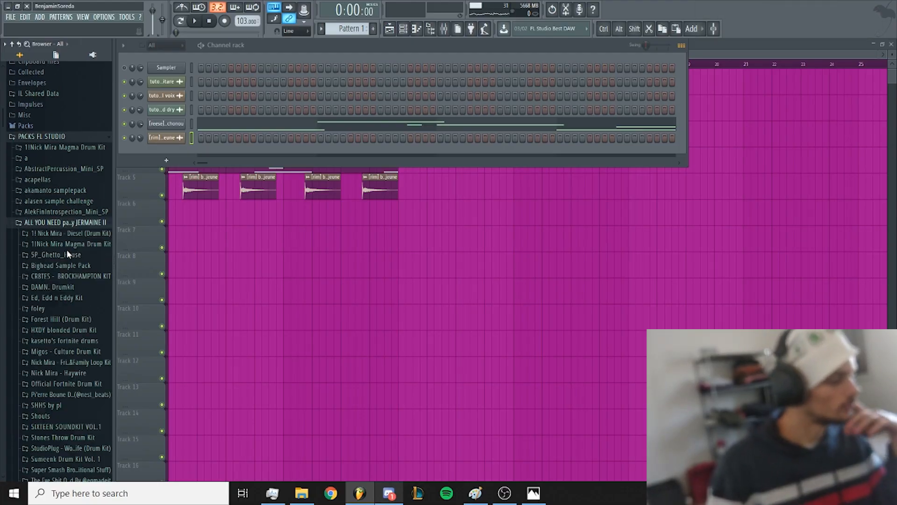
Browse to Percs And Foley in the [OKC Organized] sample pack and lay the Conga 09 loop on track 6 across bars 1 to 8
click(67, 251)
scroll(68, 280, down, 10)
click(68, 318)
scroll(75, 369, down, 3)
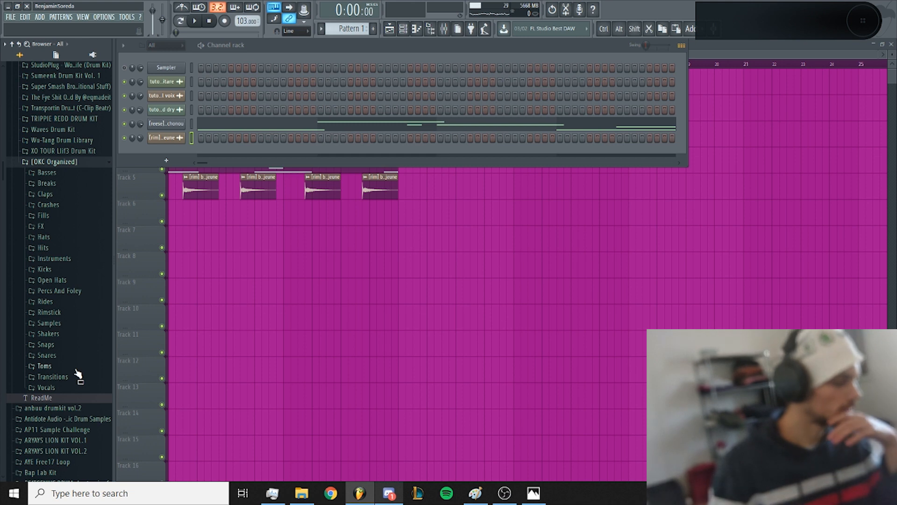
click(60, 291)
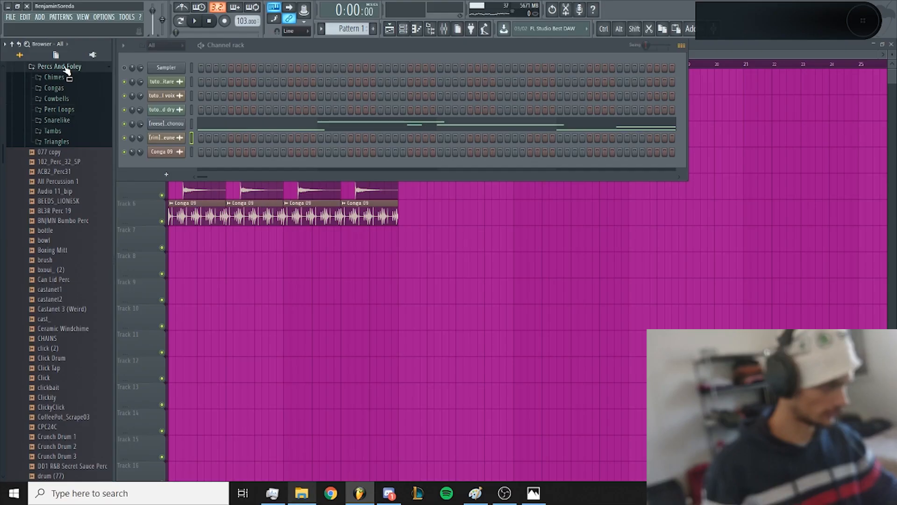
click(79, 343)
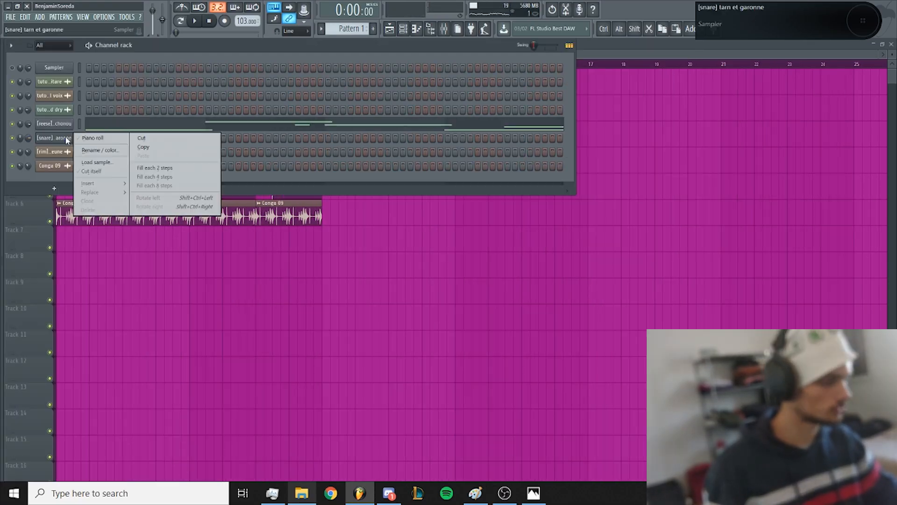
Place a C5 snare note halfway through bar 1, repeat it every bar through bar 8, and reduce the notes to short hits
click(102, 138)
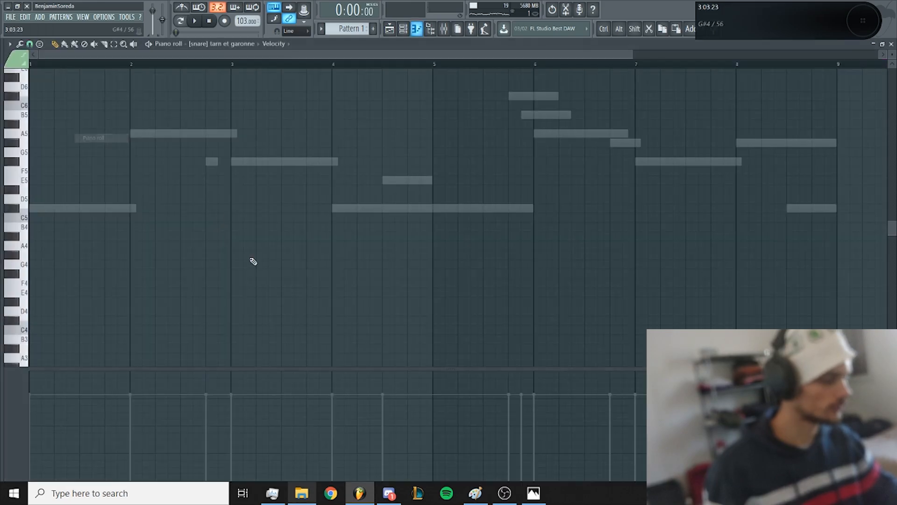
key(ctrl+b)
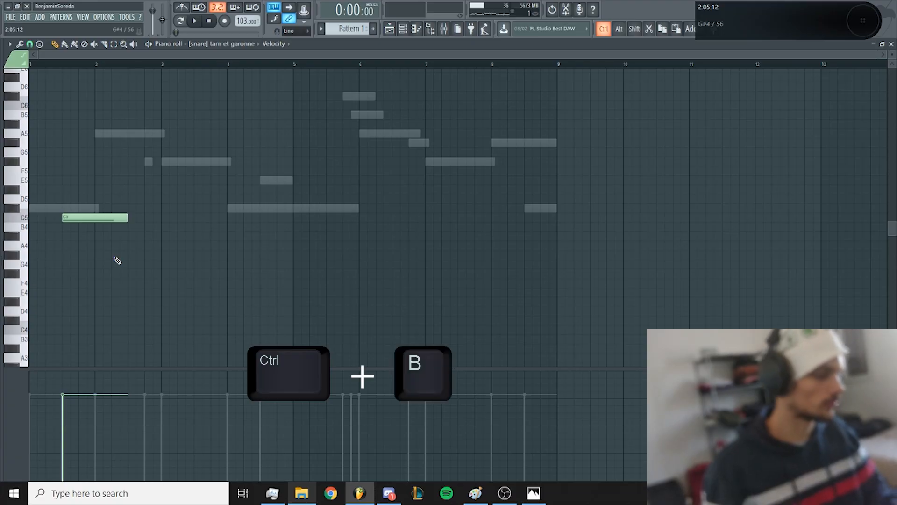
key(ctrl+b)
key(ctrl+b)
key(ctrl+b)
key(ctrl+b)
key(ctrl+b)
key(ctrl+d)
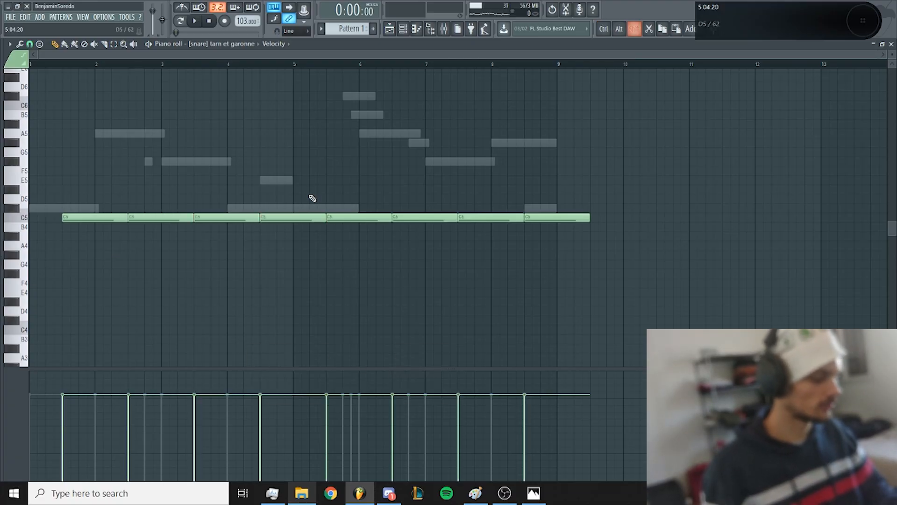
key(shift+d)
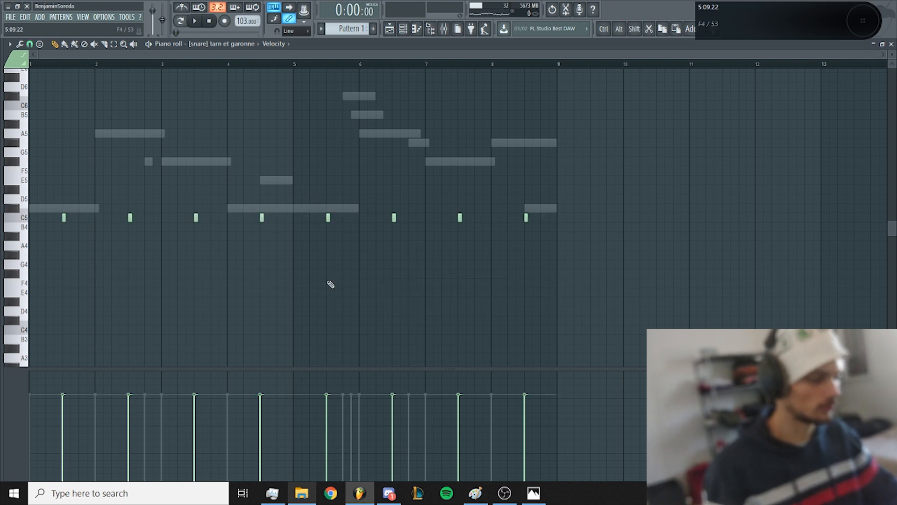
Open the [kick] creuse channel's miscellaneous settings
key(F6)
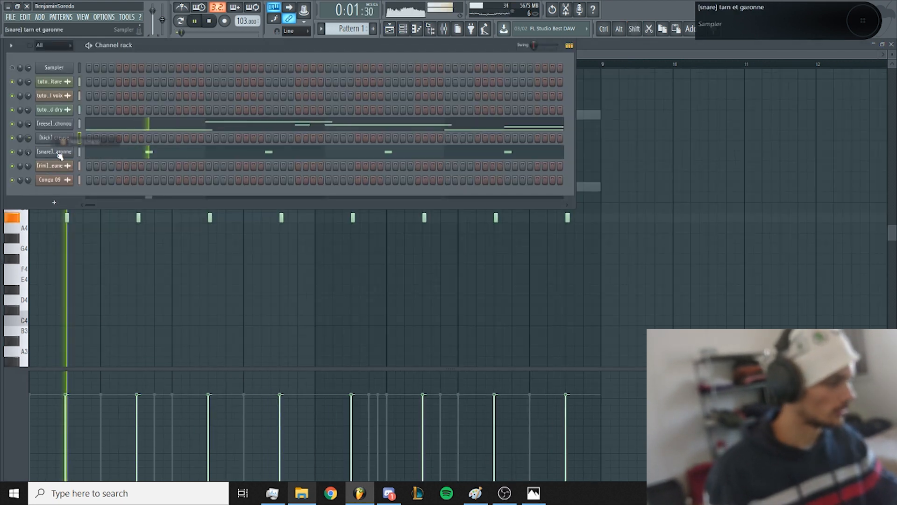
click(64, 139)
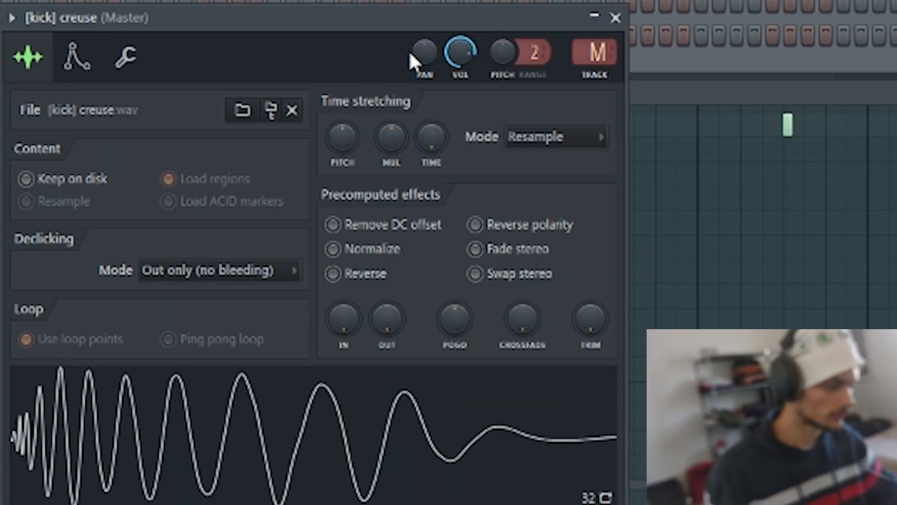
click(126, 57)
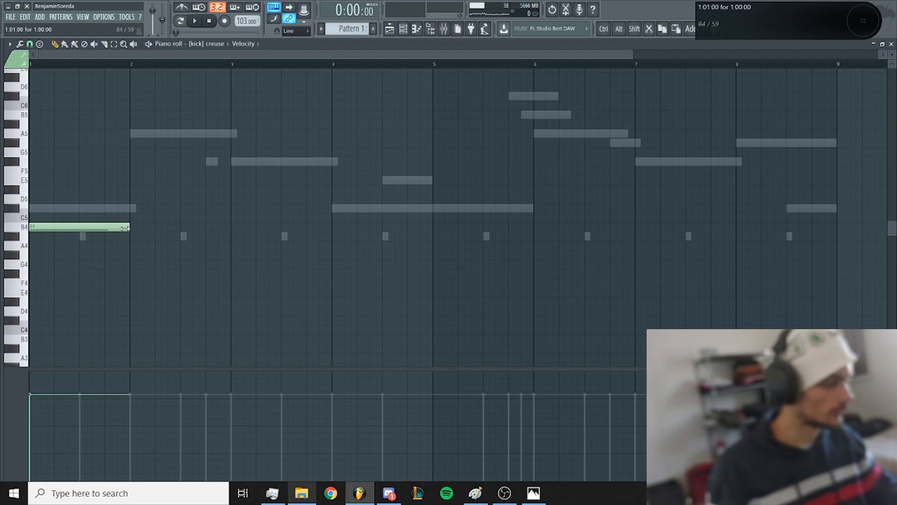
Add B4 kick notes on steps 5, 6 and 11 of bar 2 and at the start of bar 3
key(space)
click(158, 227)
click(164, 226)
scroll(215, 285, up, 2)
click(240, 227)
click(176, 227)
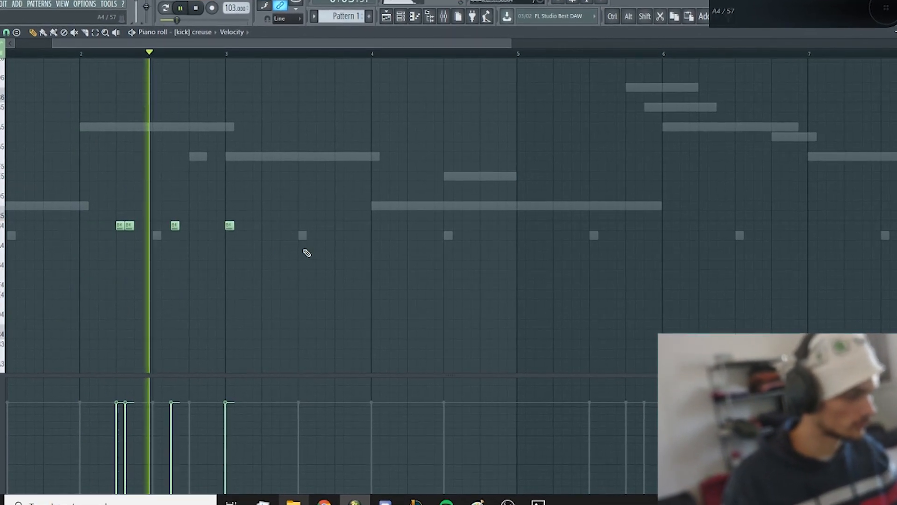
Continue the kick pattern with B4 notes on steps 5 and 13 of bar 4 and at the start of bar 5
click(412, 226)
click(484, 227)
click(520, 227)
Complete the kick pattern with B4 notes through bars 6, 7 and 8, ending on an F4 note at step 15 of bar 8
scroll(605, 278, down, 2)
scroll(613, 280, up, 3)
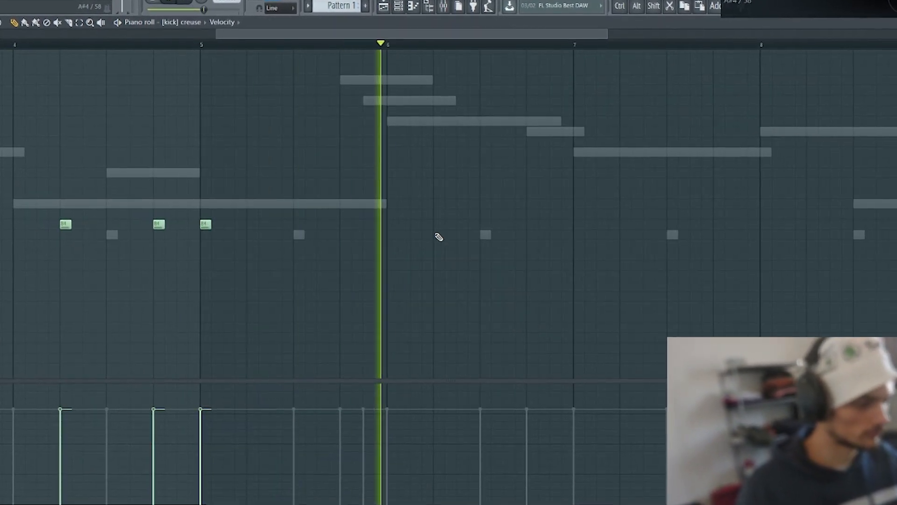
click(462, 224)
click(577, 224)
scroll(580, 227, down, 4)
scroll(692, 240, up, 3)
click(659, 224)
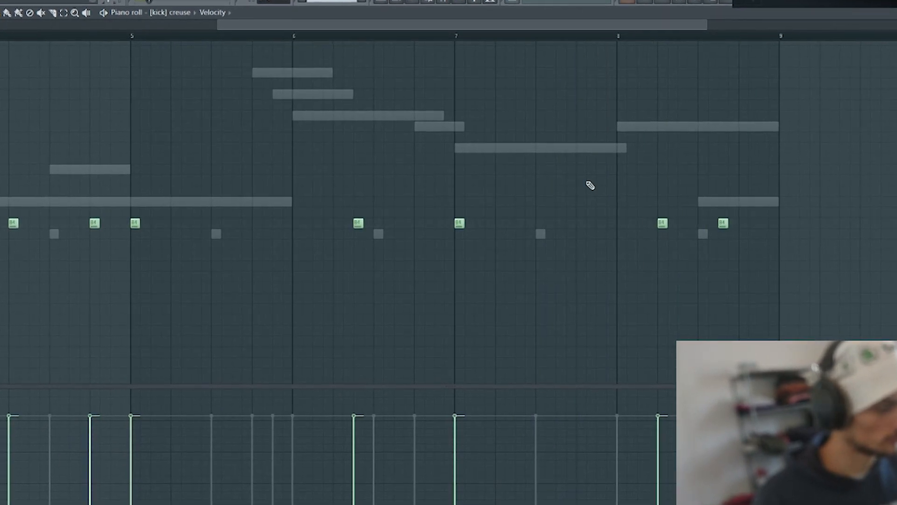
click(596, 248)
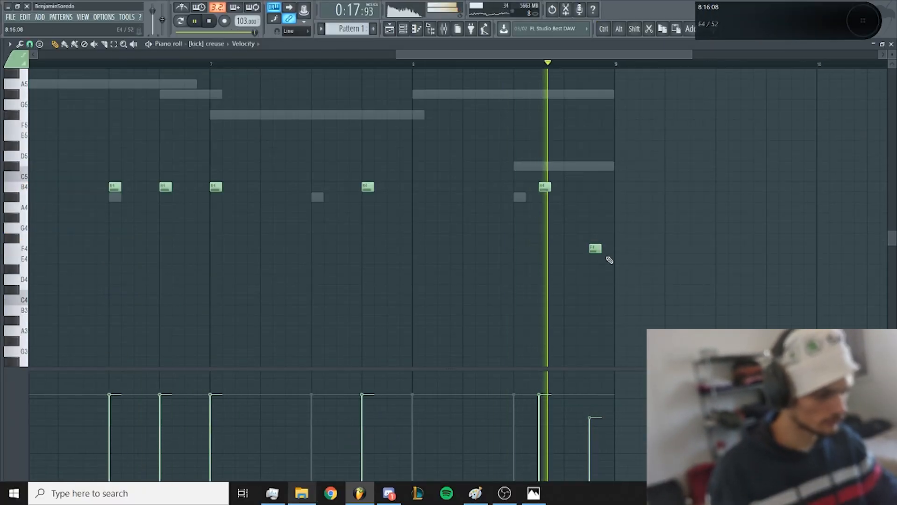
scroll(607, 257, down, 4)
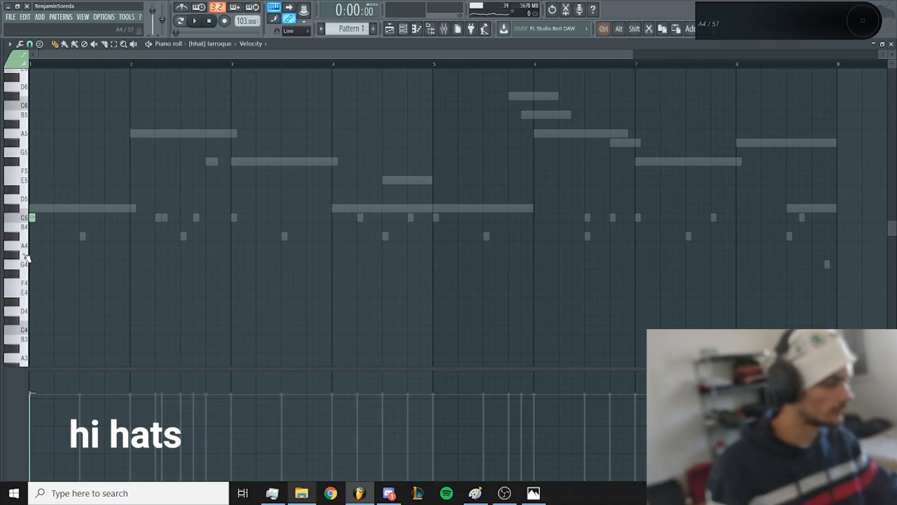
Add C5 hi-hat notes on steps 3, 5 and 13 of bar 1 and on steps 1 and 3 of bar 2
scroll(47, 253, up, 4)
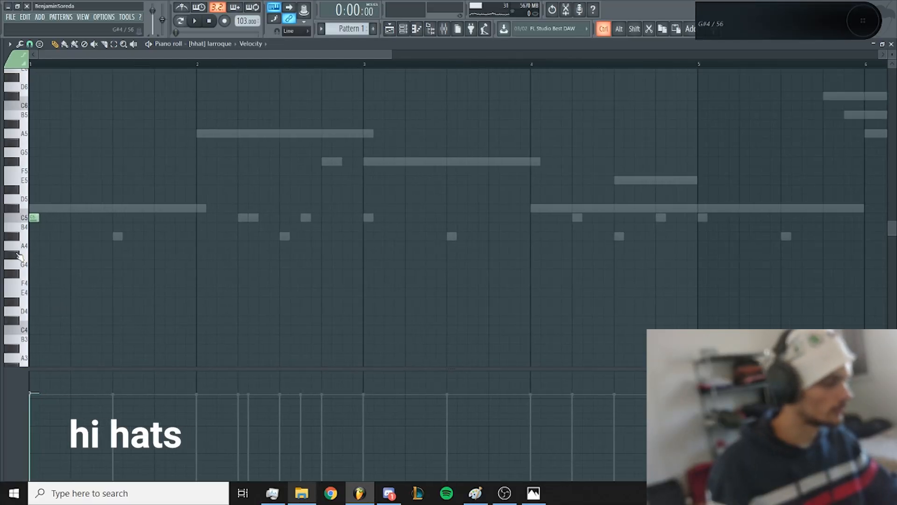
click(87, 217)
key(space)
drag(112, 218, 140, 219)
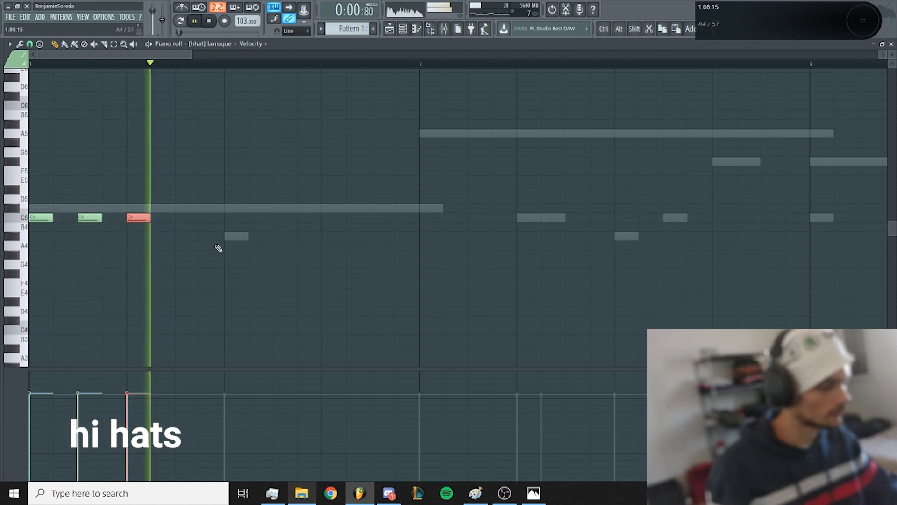
scroll(182, 252, up, 1)
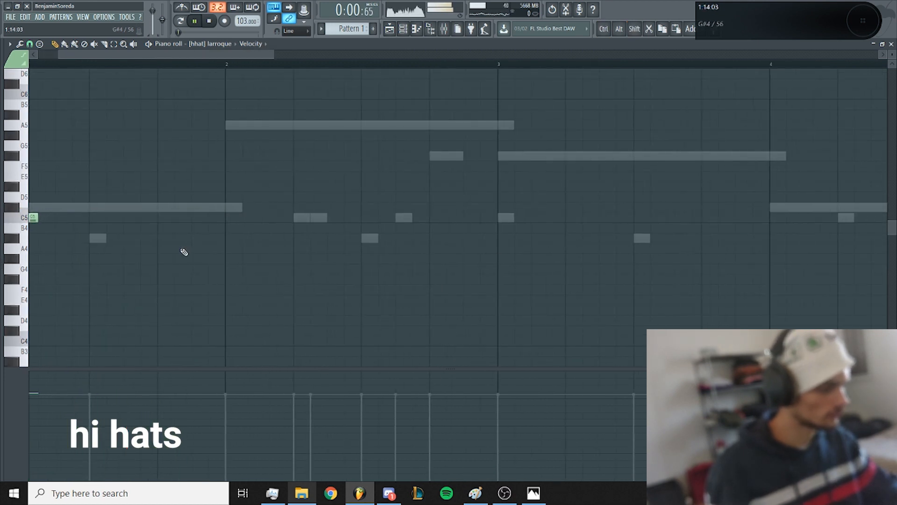
click(164, 218)
click(234, 218)
click(269, 218)
click(305, 218)
Set the grid snap to 1/6 beat and fill beat 2 of bar 2 with a roll of D5 hi-hat notes
click(30, 44)
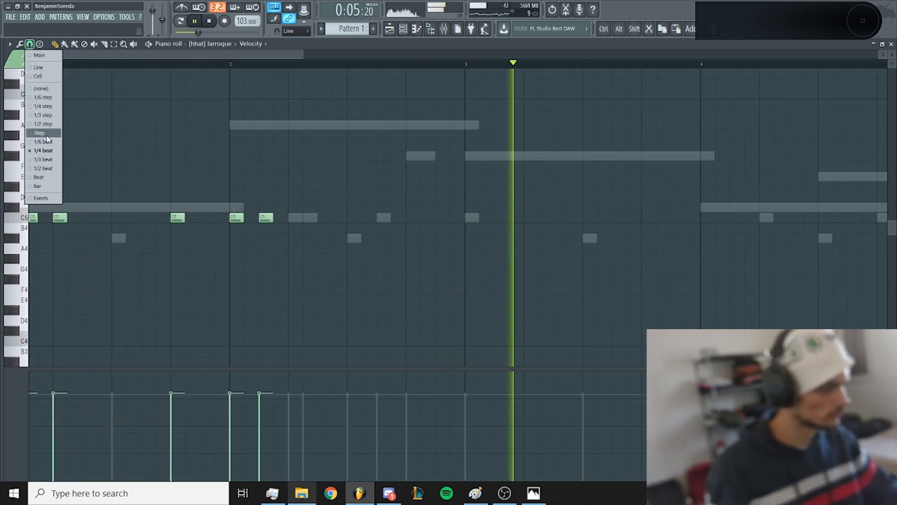
click(43, 143)
key(space)
drag(227, 161, 267, 223)
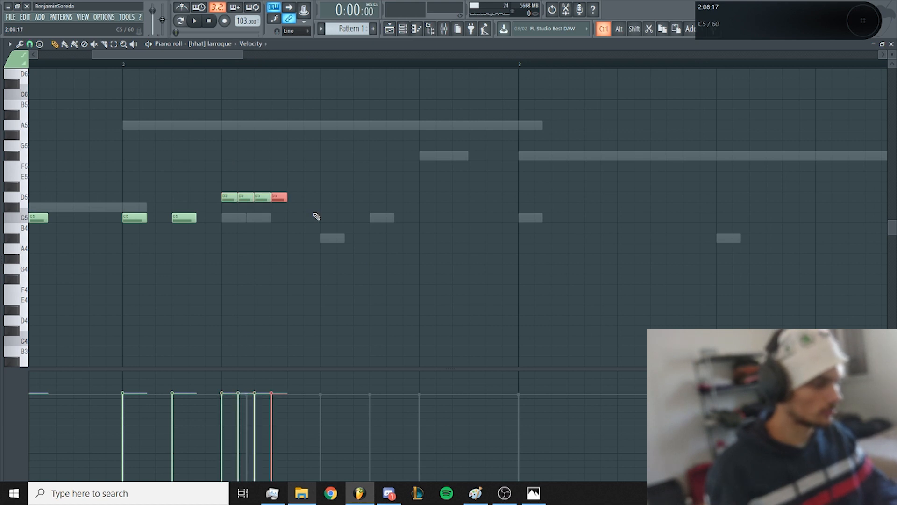
Chop a two-step C5 note on step 13 of bar 2 into a roll with falling velocity, followed by a C5 note on step 15
drag(437, 217, 460, 215)
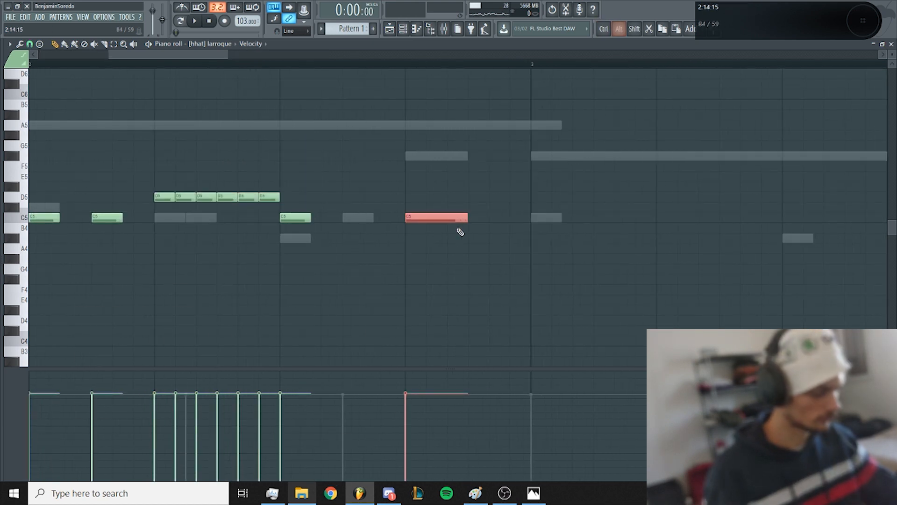
key(alt+u)
click(594, 222)
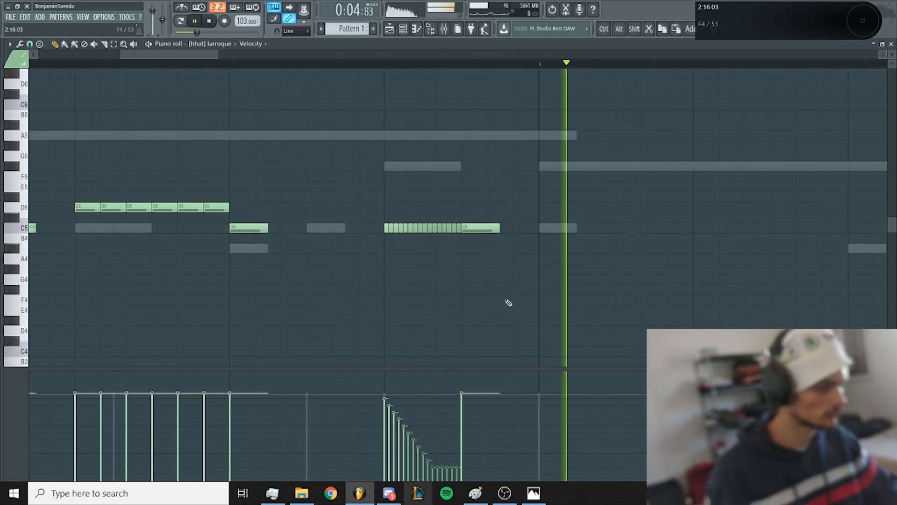
Duplicate the two-bar hi-hat pattern three times, lowering the bar 4 and 8 rolls to A4 and adding F#4 notes on step 11 of those bars
scroll(401, 285, down, 2)
scroll(401, 286, down, 2)
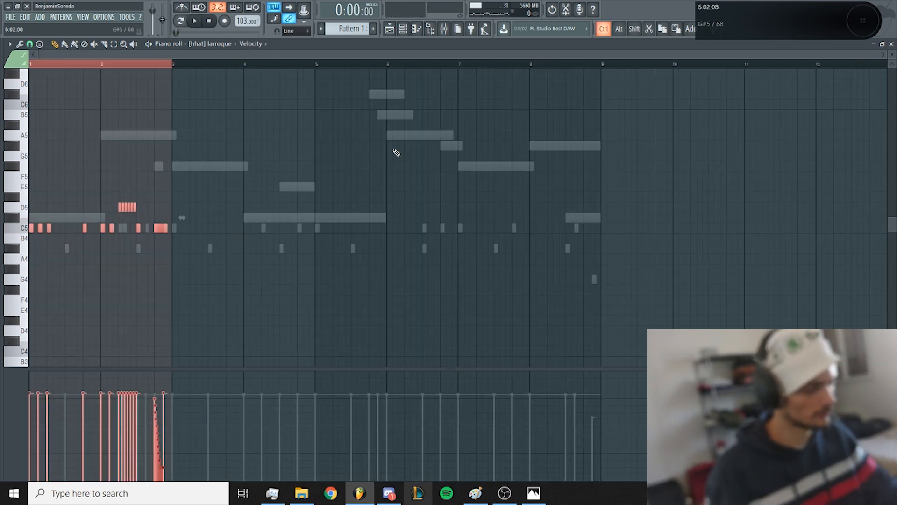
key(ctrl+b)
key(ctrl+b)
key(ctrl+b)
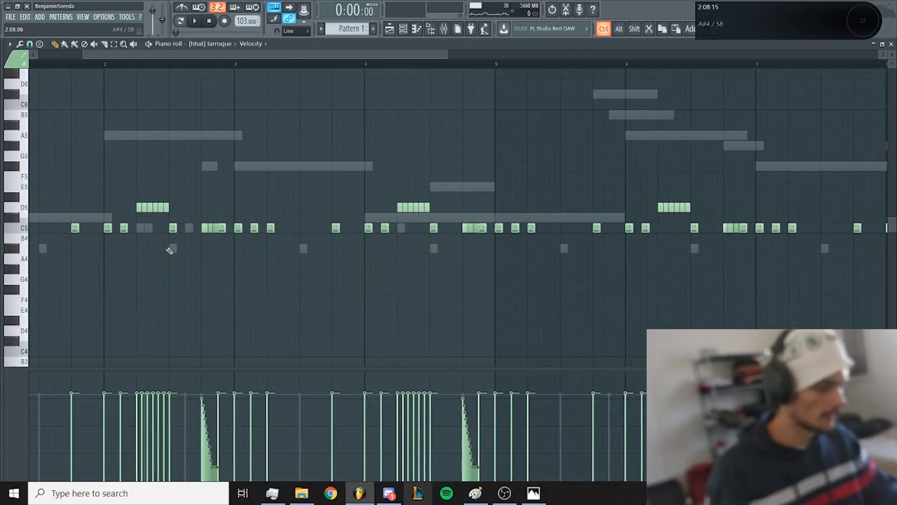
scroll(216, 221, up, 2)
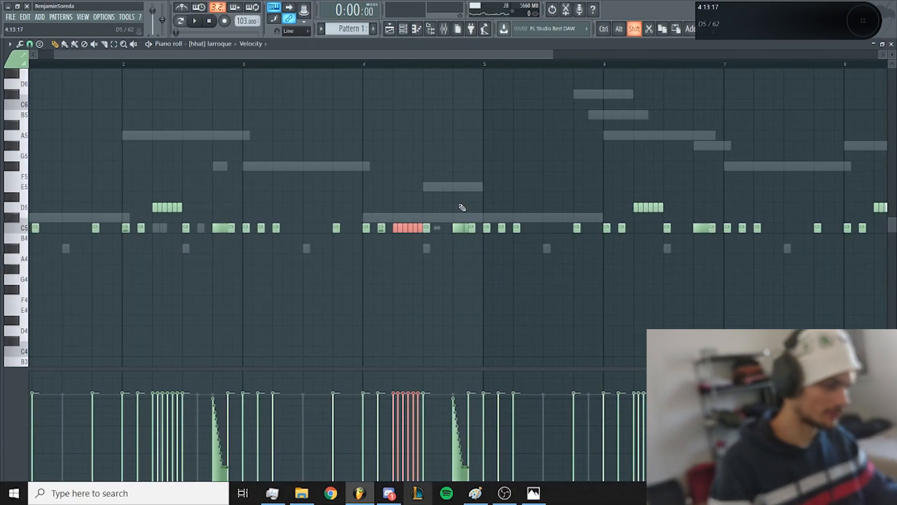
scroll(462, 207, down, 1)
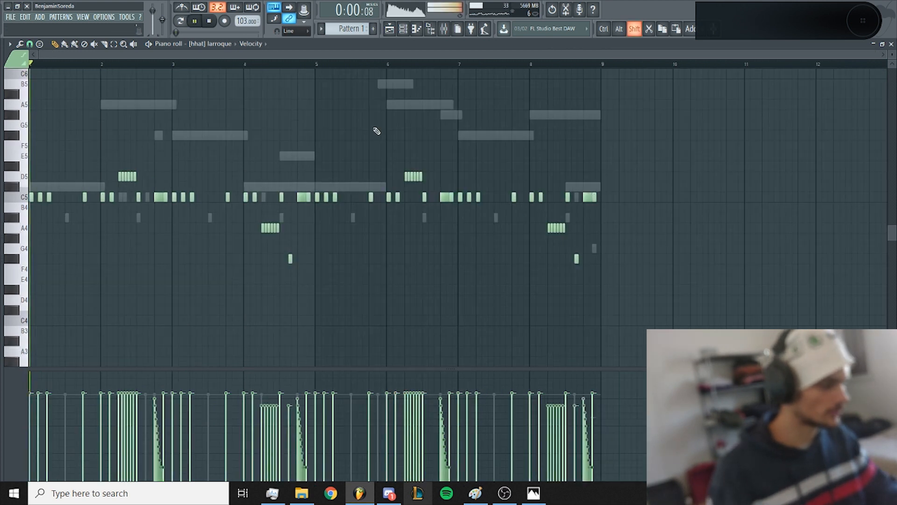
Clone the [hhat] larroque channel and paste the original's notes into the clone
key(F6)
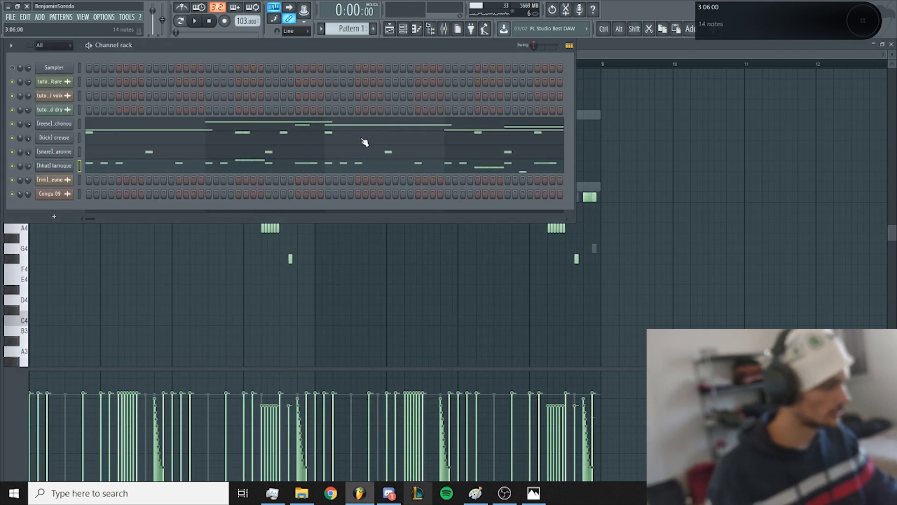
right_click(64, 171)
click(105, 230)
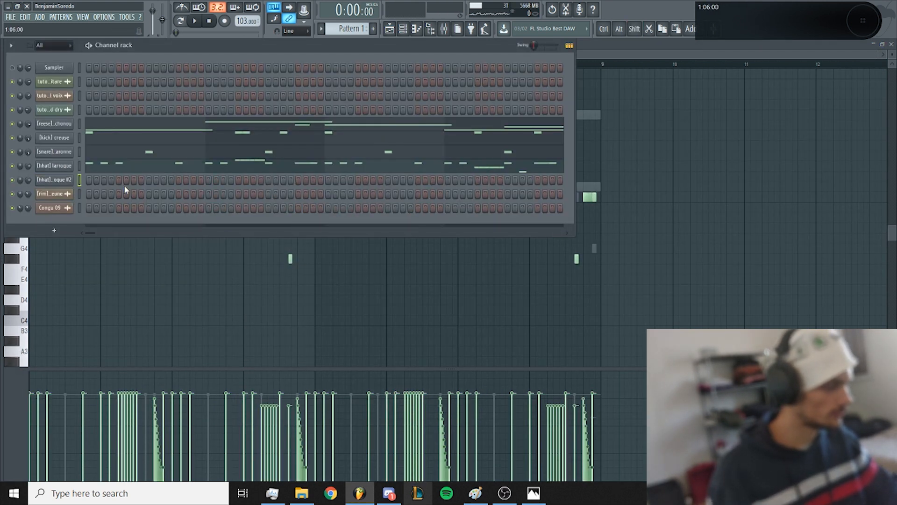
drag(60, 176, 168, 182)
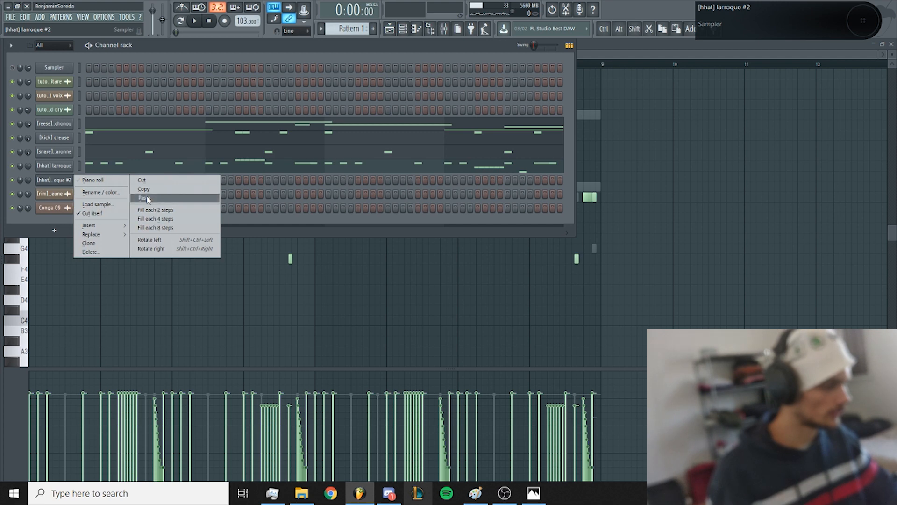
click(147, 200)
Route the cloned hi-hat to mixer track 6 and load Gross Beat in effect slot 6
click(52, 180)
key(ctrl+l)
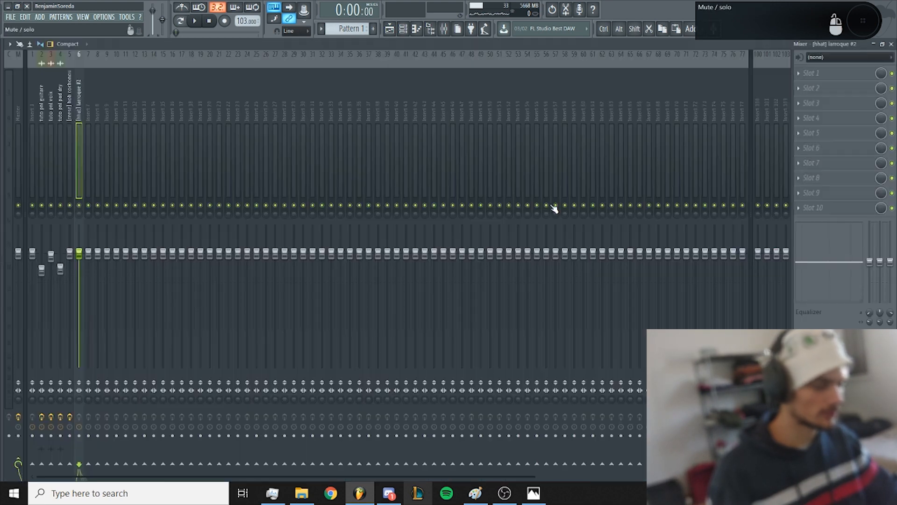
click(835, 152)
click(854, 141)
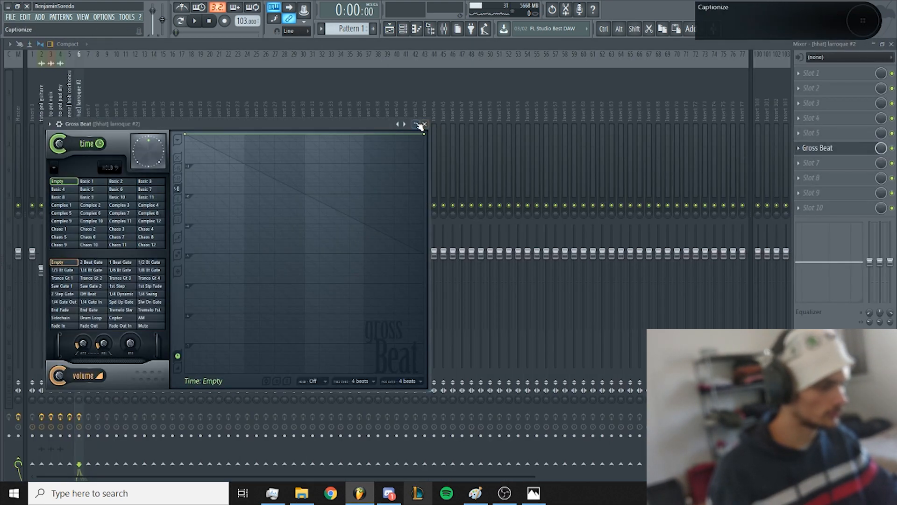
Copy the falling-velocity C5 roll of the cloned hi-hat onto beat 2 of bar 1
key(space)
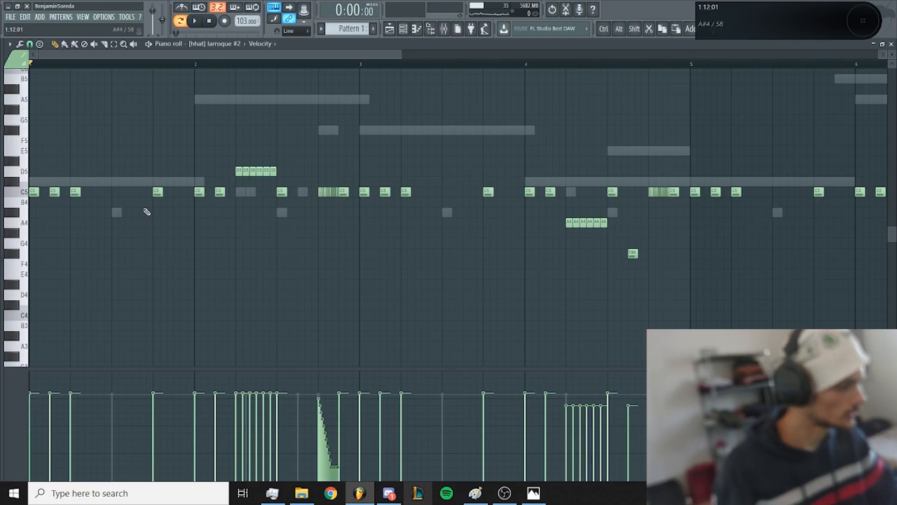
drag(310, 178, 99, 197)
ctrl+click(117, 167)
key(space)
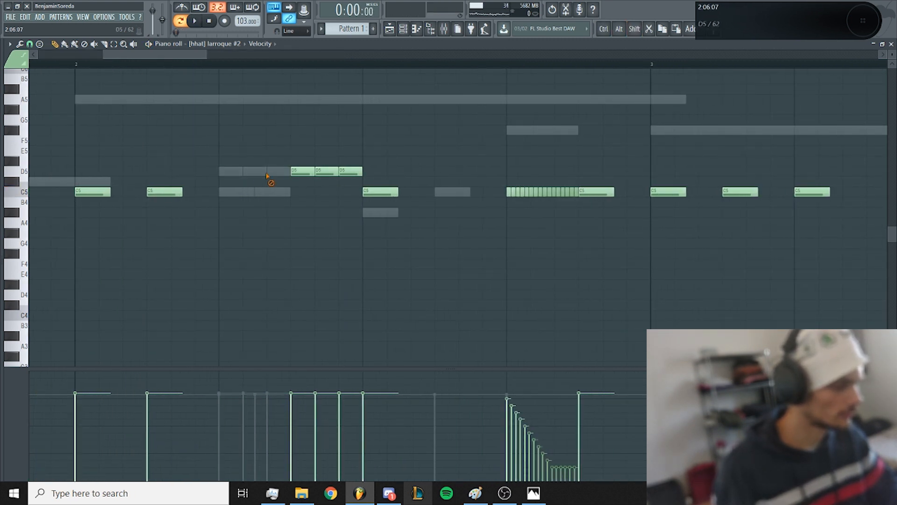
Erase the D5 roll in bar 2 of the cloned hi-hat and set the grid snap to 1/3 step
right_click(303, 171)
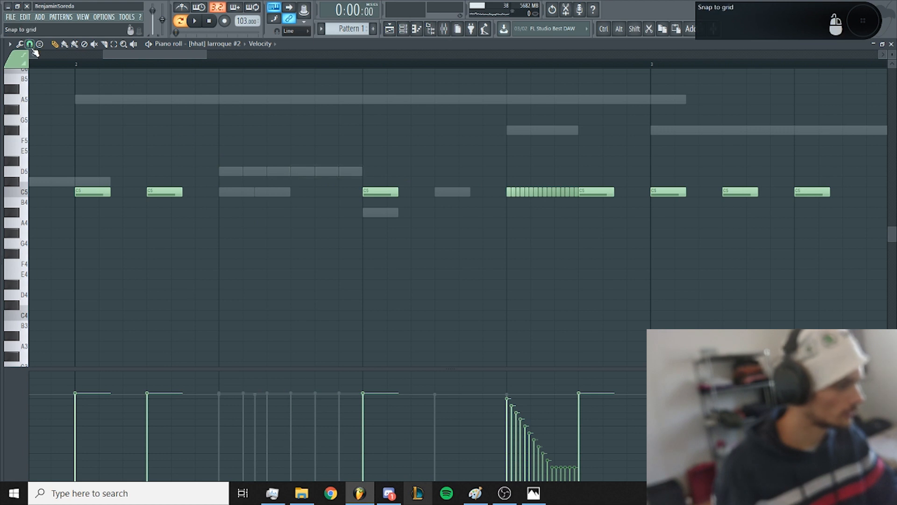
click(29, 43)
click(43, 115)
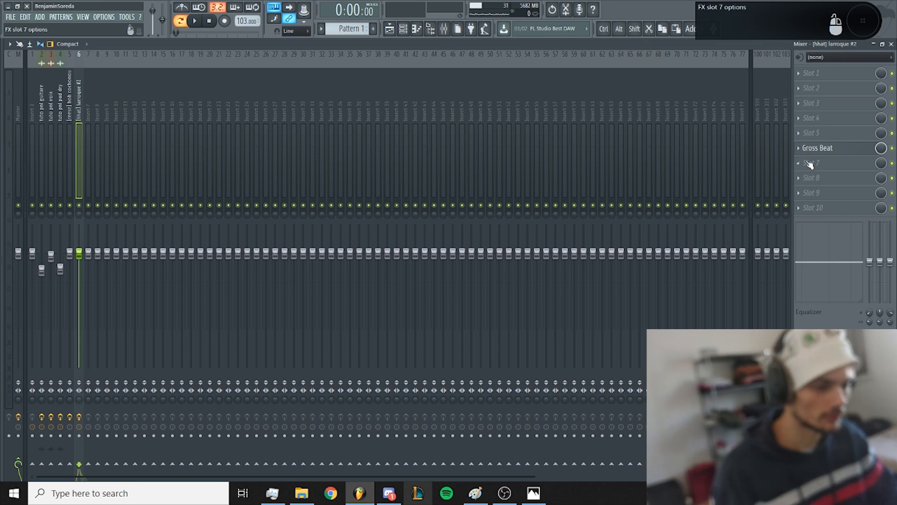
Add Fruity delay bank in slot 7 and Fruity Phaser in slot 8 of the cloned hi-hat's mixer track
click(836, 159)
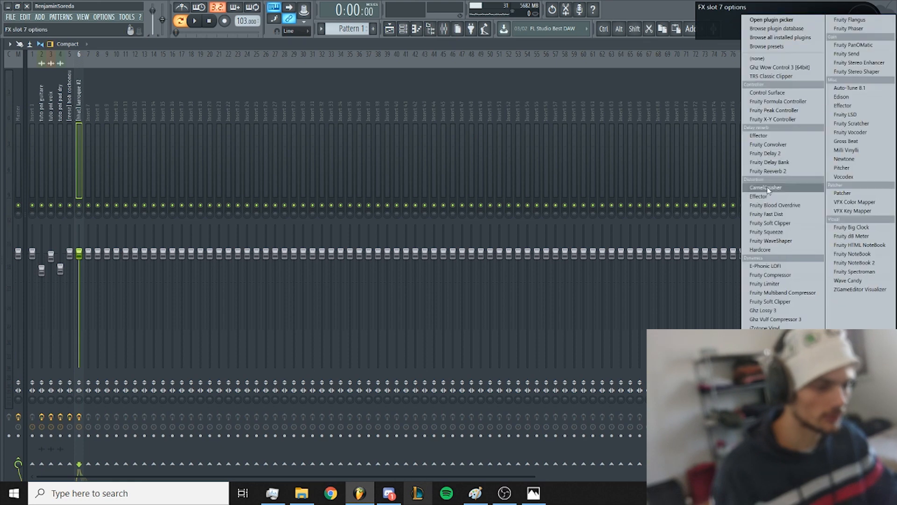
click(778, 162)
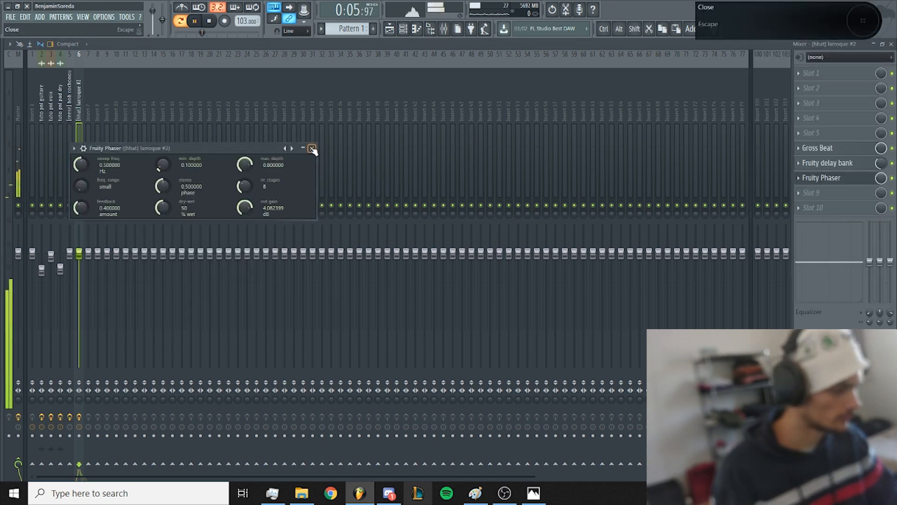
click(312, 149)
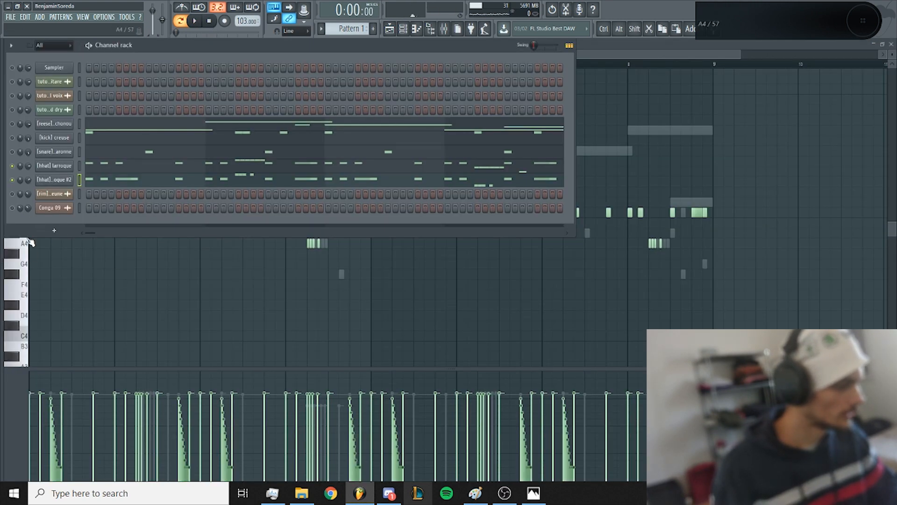
Browse the sample packs for an open hat and load [ohat] cheveux roses as a new channel
mouse_move(2, 248)
scroll(56, 239, up, 4)
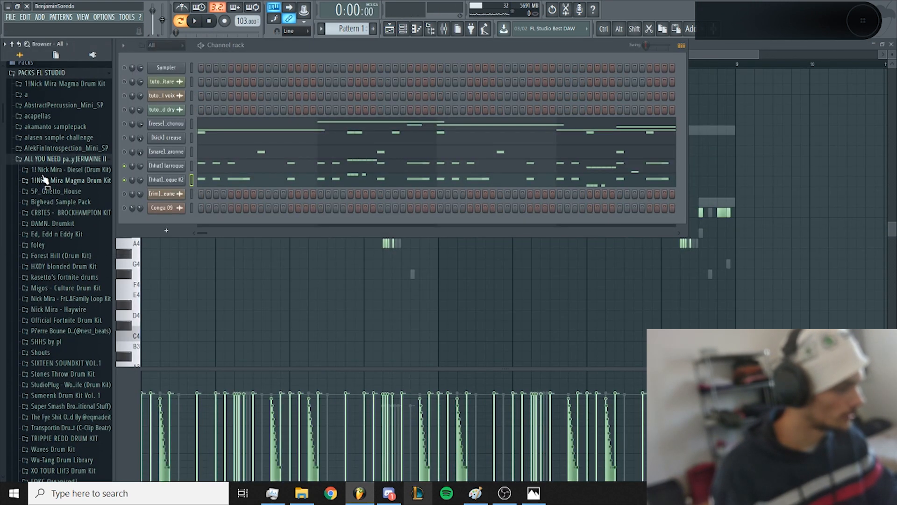
click(50, 161)
scroll(60, 215, down, 10)
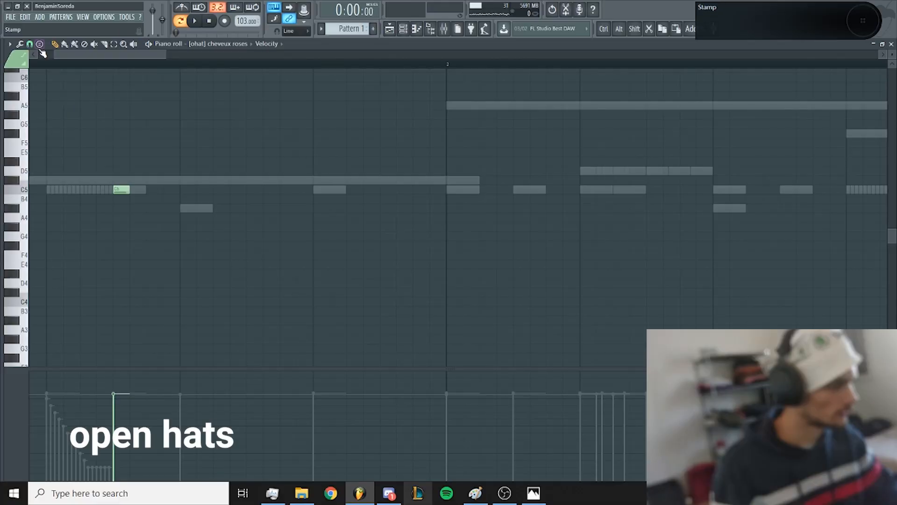
Place three short B4 open hats from step 7 of bar 1, a two-step B4 on step 9 and a D#4 extended from step 13 to bar 2
click(39, 43)
click(29, 44)
click(46, 134)
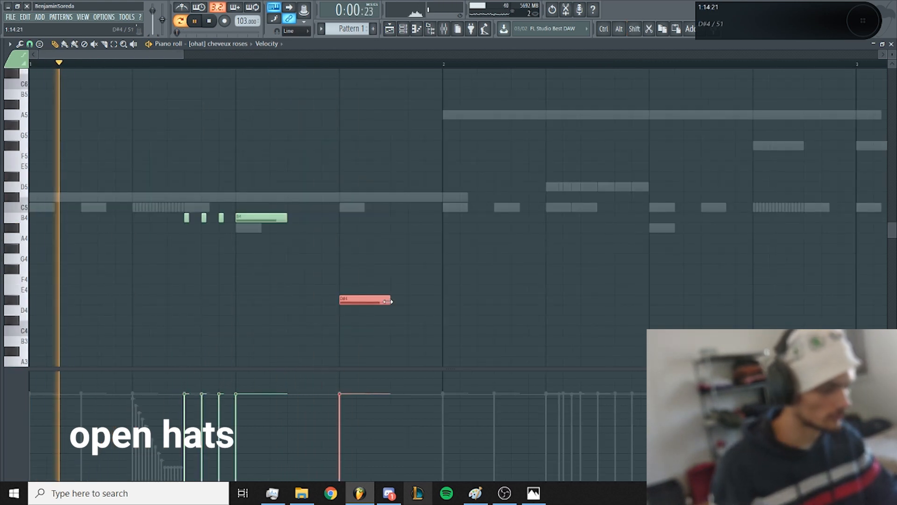
drag(388, 302, 448, 300)
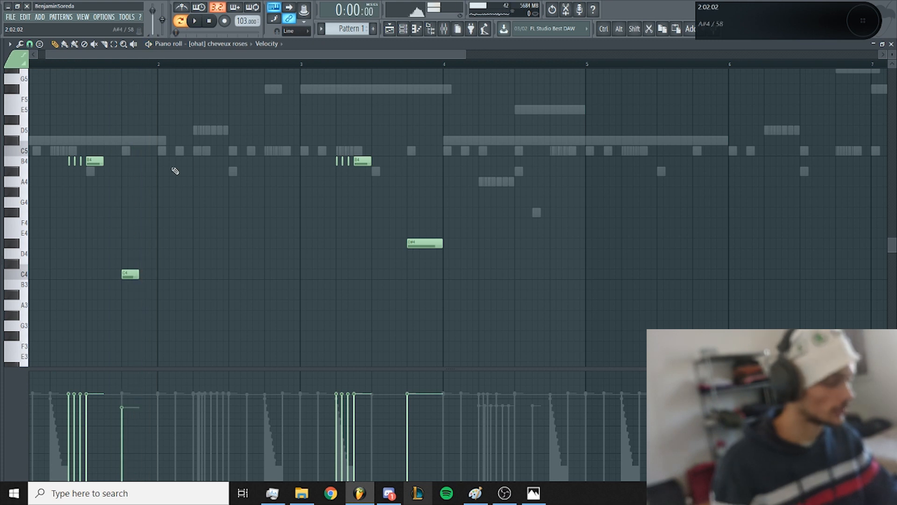
Move the bar 1 open-hat roll to G#4 and bar 3's to D#5, and duplicate the four-bar phrase into bars 5 to 8
drag(63, 155, 114, 164)
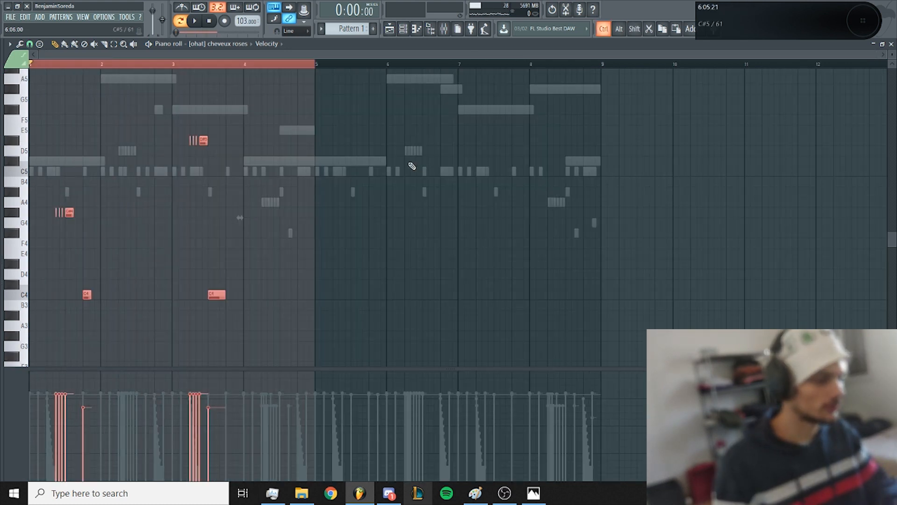
key(ctrl+b)
Clone the [ohat] cheveux roses channel and paste the original's notes into the clone
key(F6)
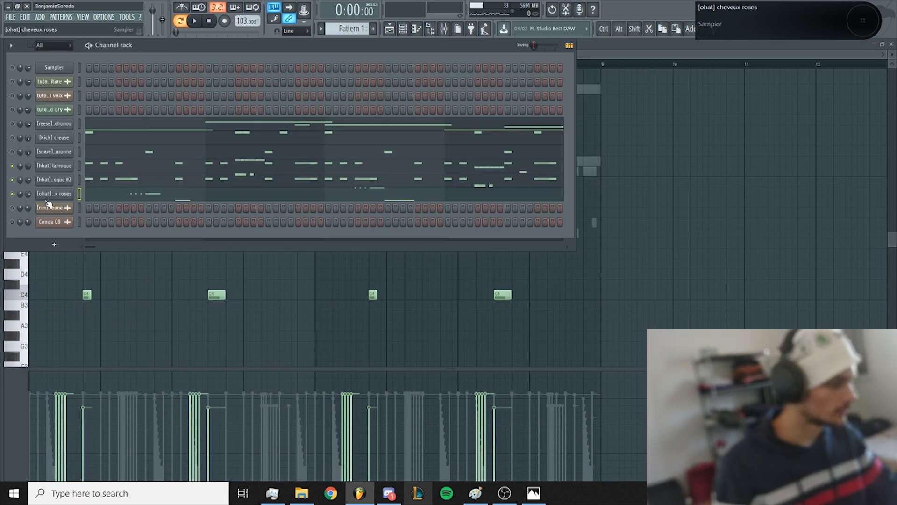
right_click(50, 195)
click(109, 257)
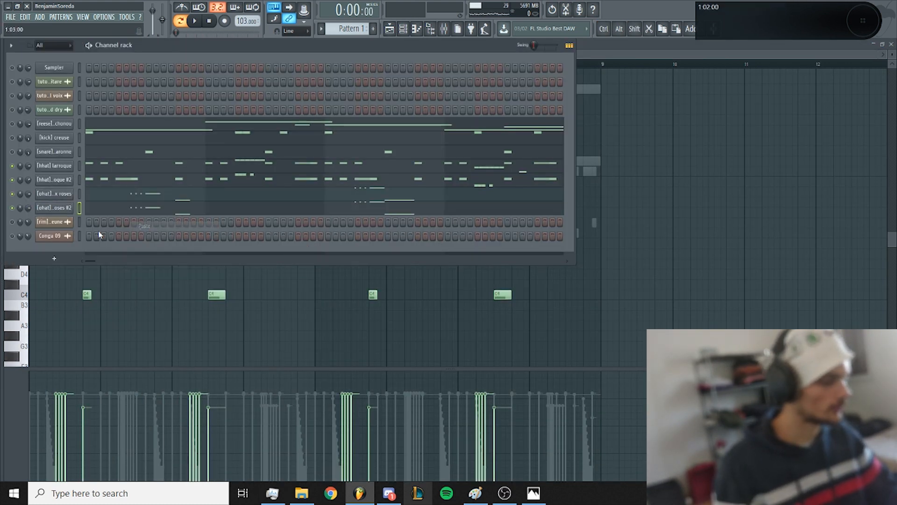
Route the cloned open hat to mixer track 7 and load Gross Beat in slot 5 and Fruity delay bank in slot 7
click(52, 208)
key(ctrl+l)
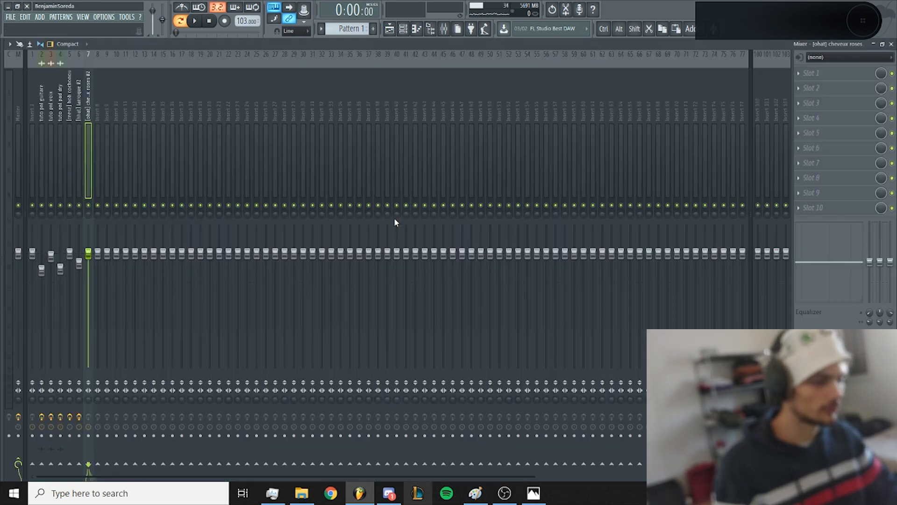
click(799, 133)
click(855, 141)
click(822, 162)
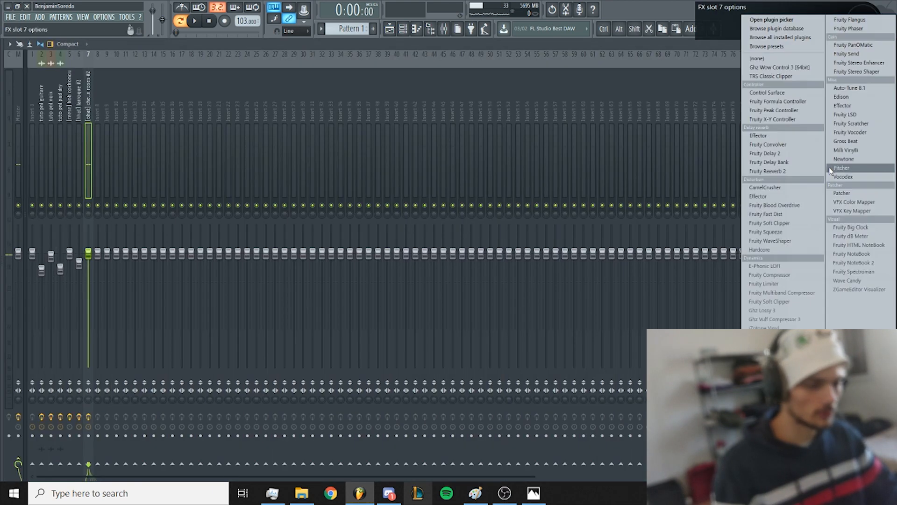
click(770, 162)
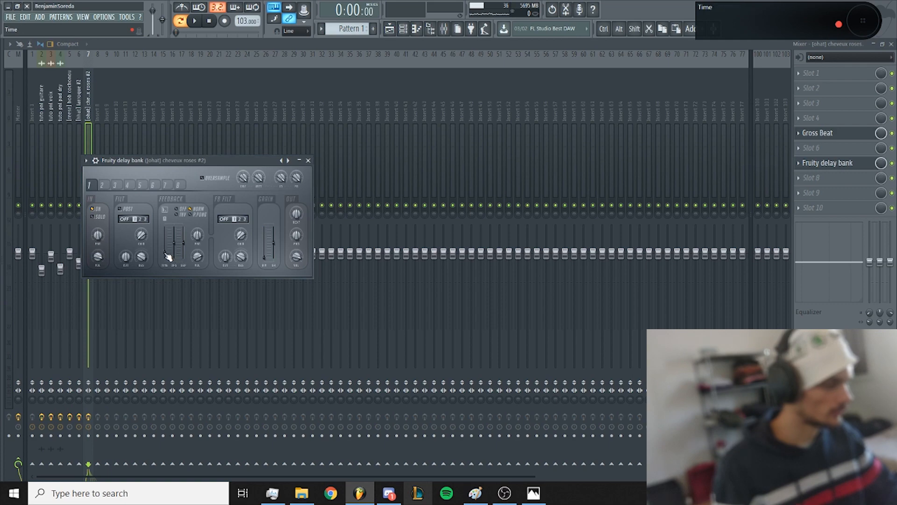
Add Fruity Flangus, Fruity Chorus and RC-20 Retro Color to the cloned open hat's mixer track, using RC-20's Retro Game (Mono) preset
click(813, 163)
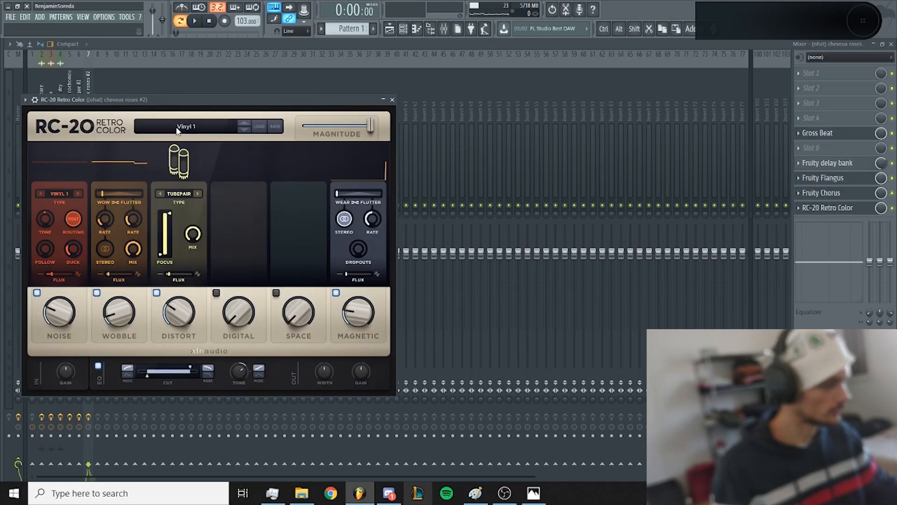
click(178, 131)
click(122, 206)
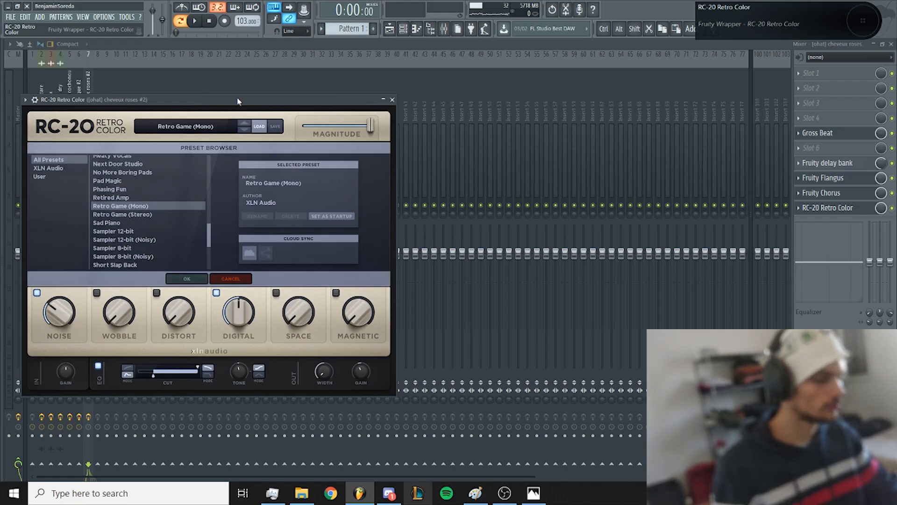
Move the Pattern 1 clip's playlist track down to Track 6 and split Pattern 1 by channel
drag(237, 98, 372, 72)
click(527, 74)
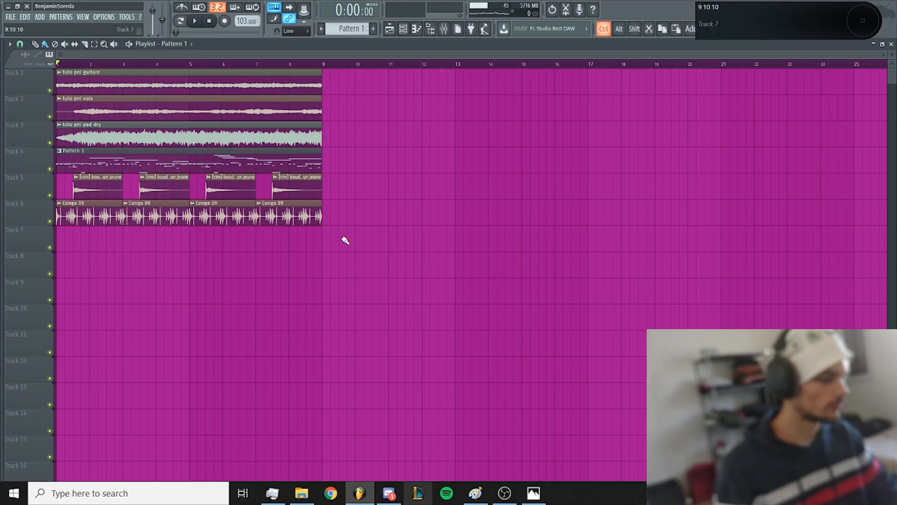
drag(35, 163, 35, 211)
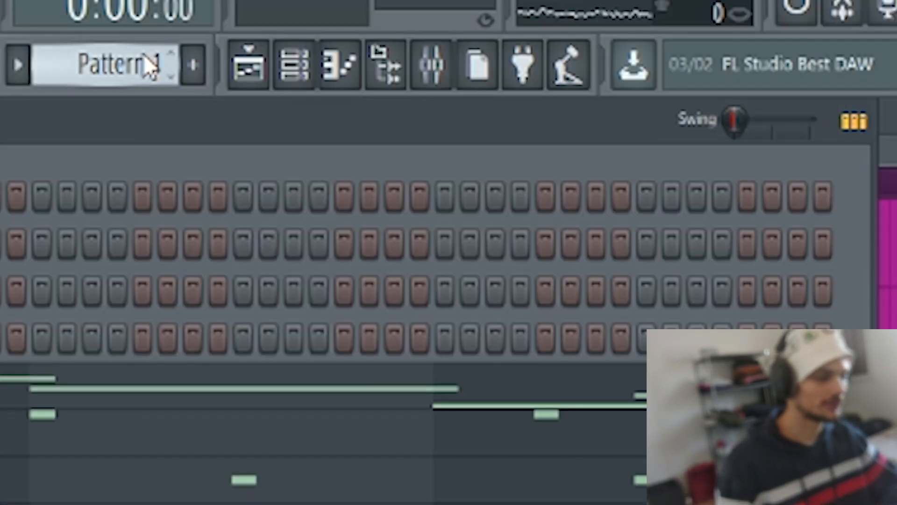
click(359, 27)
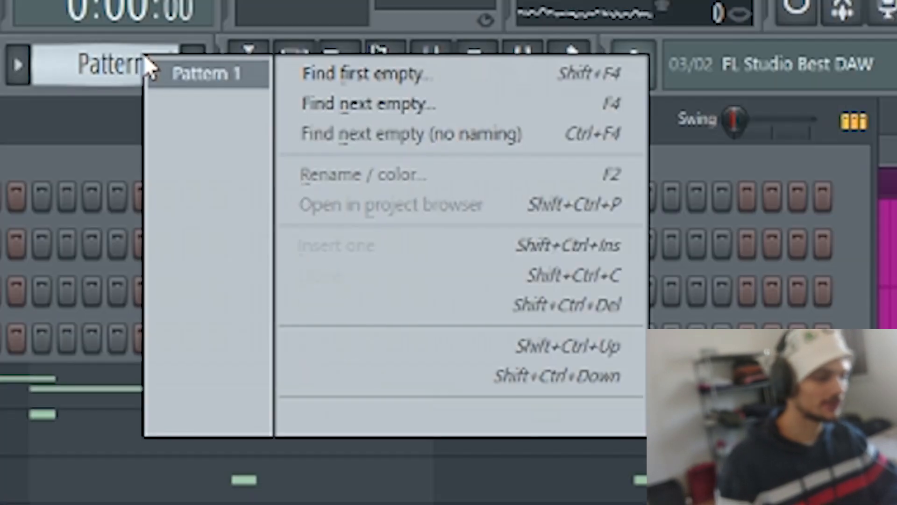
click(369, 418)
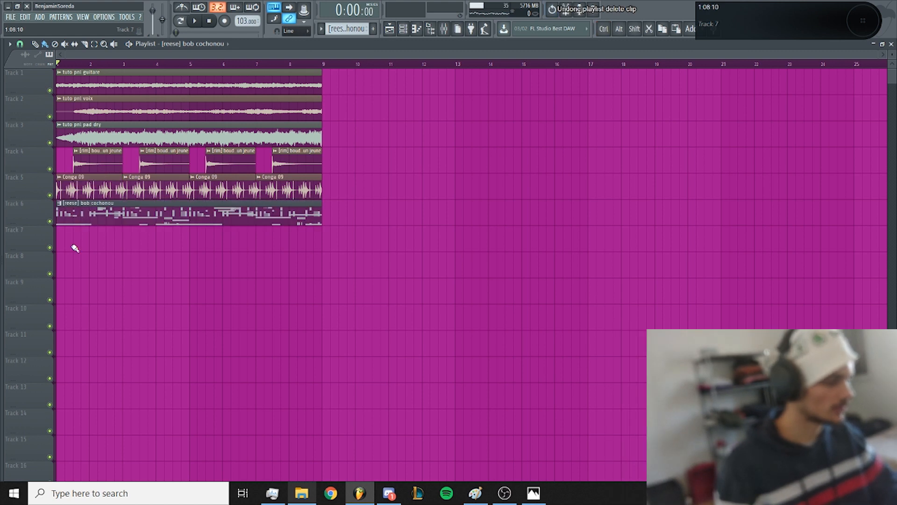
Place the [reese] bob cochonou pattern on playlist Track 6 and the kick, snare, hi-hat and open-hat patterns on Tracks 8 to 13
click(348, 28)
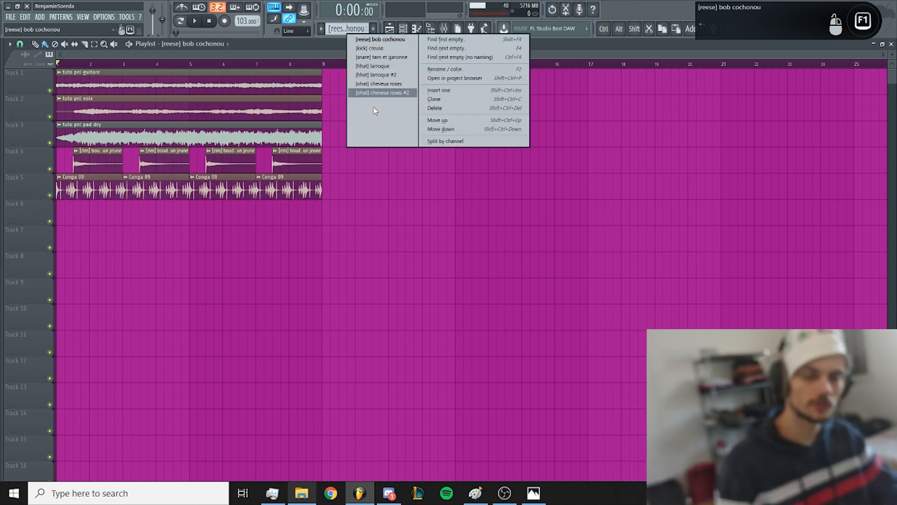
click(385, 40)
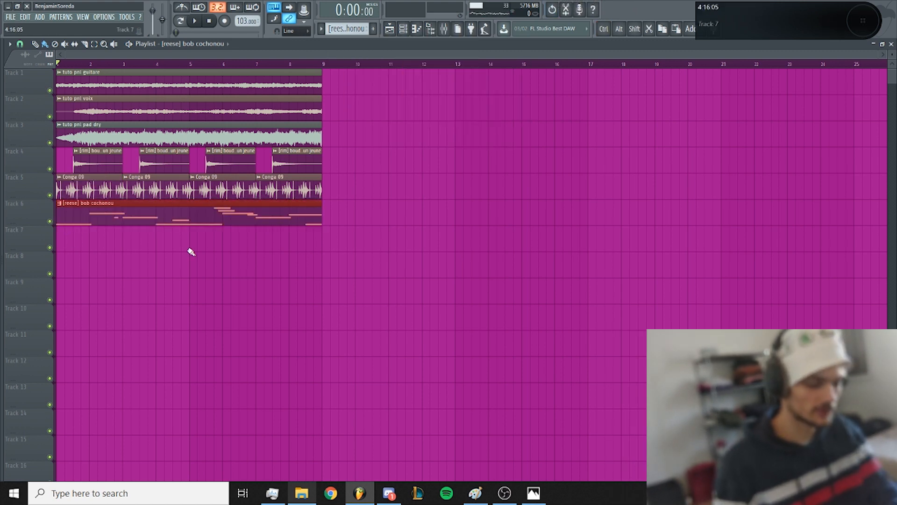
key(KP_Add)
drag(159, 242, 94, 241)
key(KP_Add)
drag(215, 268, 146, 269)
key(KP_Add)
click(106, 321)
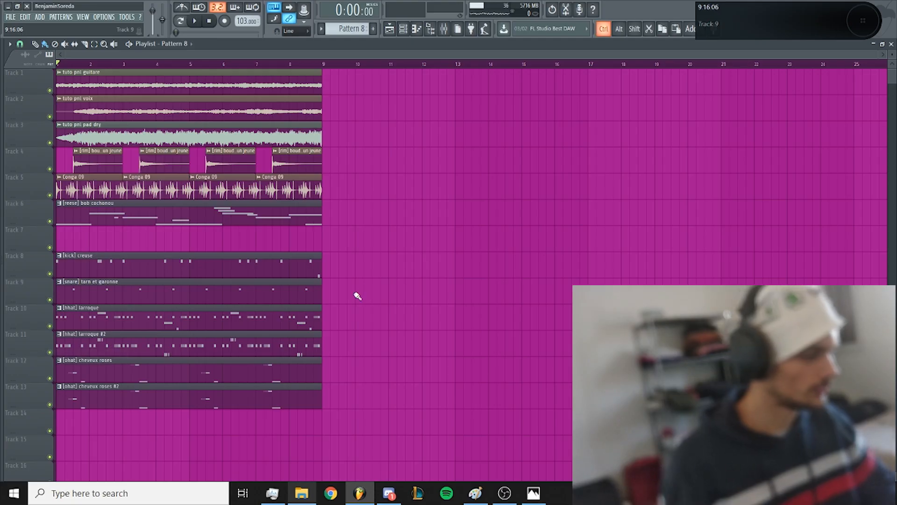
Route the [sub] loic channel to a free mixer track and load RC-20 Retro Color in slot 7 with the Bass Talk preset at reduced magnitude
key(F6)
key(alt+F8)
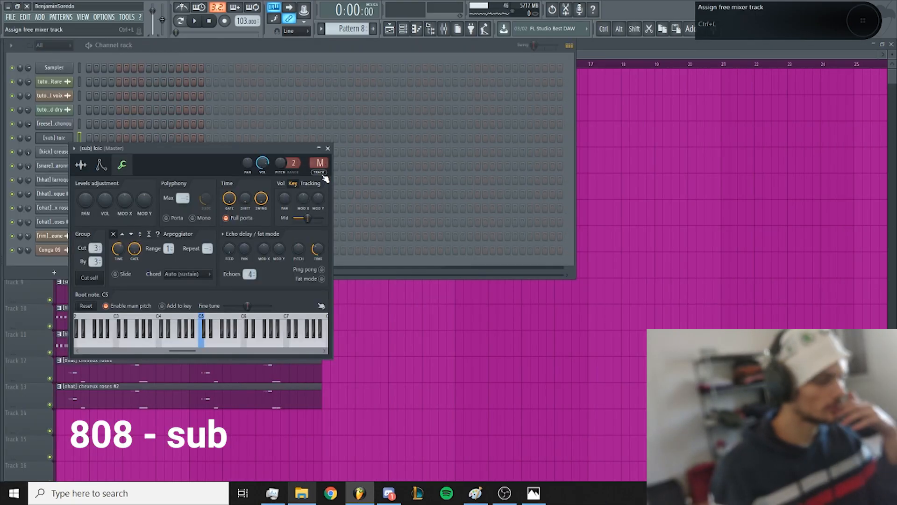
key(F9)
click(812, 162)
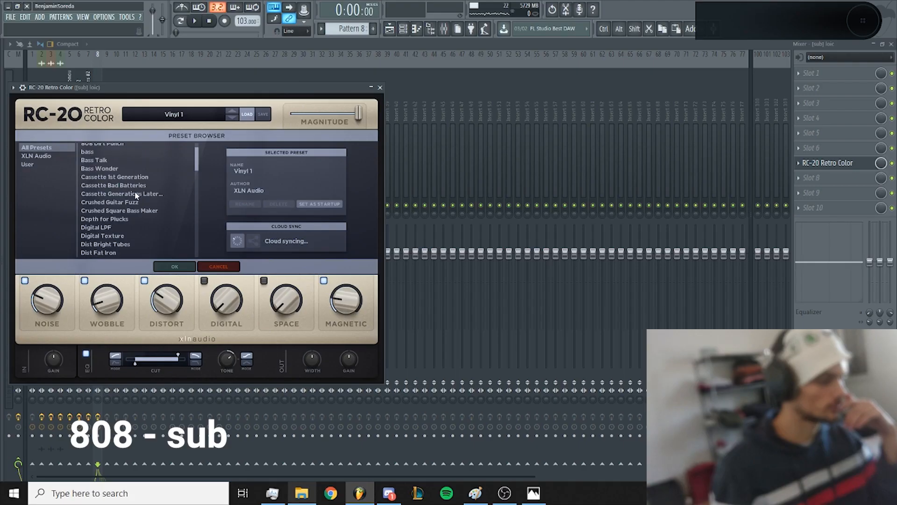
click(96, 182)
drag(360, 119, 344, 118)
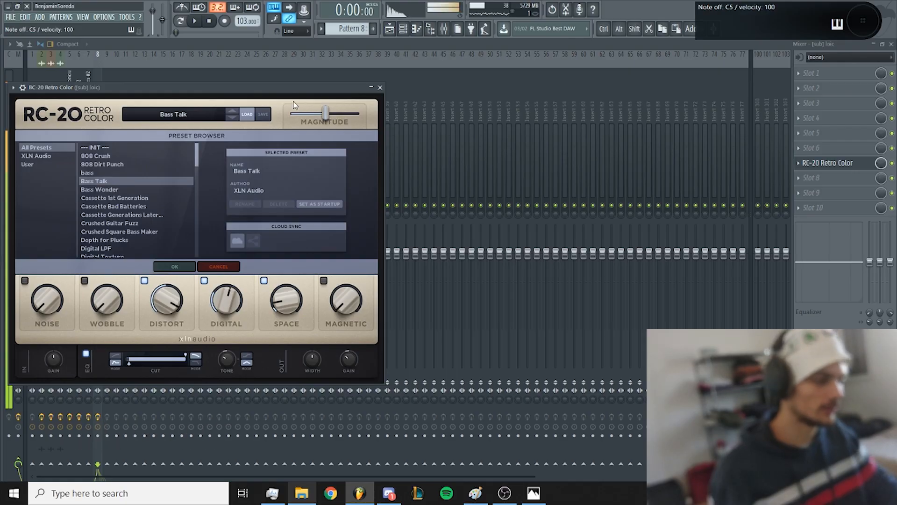
drag(260, 88, 403, 91)
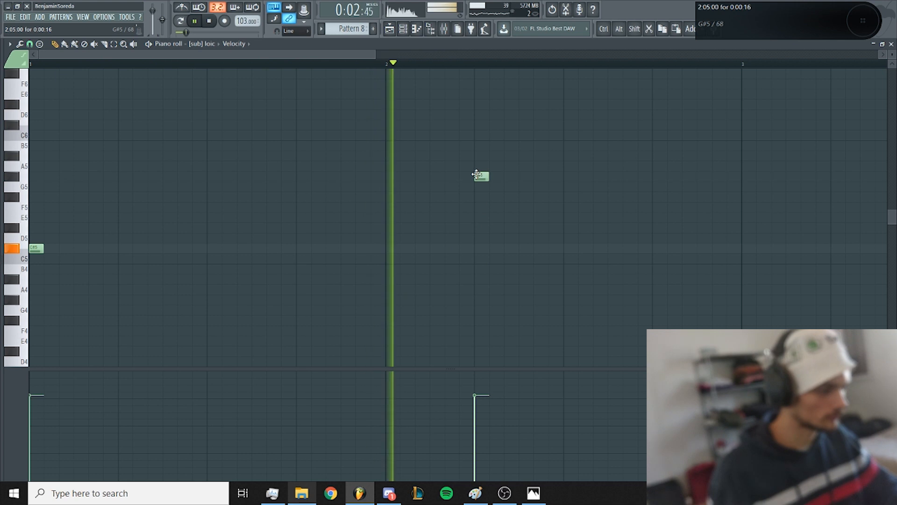
Sequence the sub's opening notes: C#5 at bar 1, A5 at 2:05, C#6 at 2:13, A5 at 2:15 and F#5 at bar 3
drag(476, 174, 477, 164)
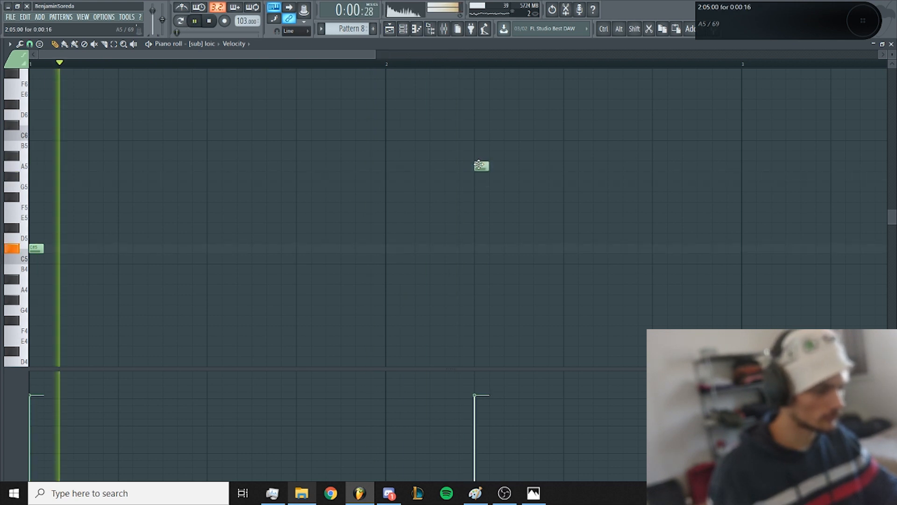
scroll(410, 195, down, 2)
click(435, 168)
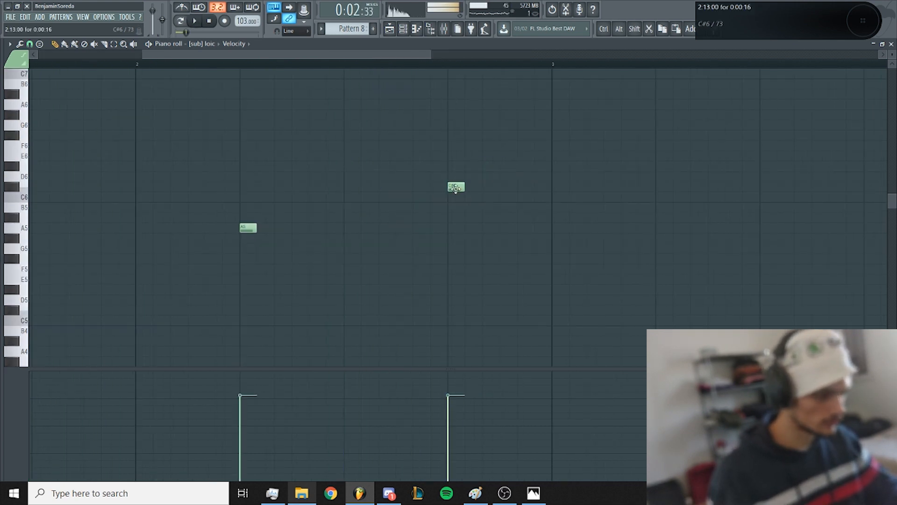
click(455, 186)
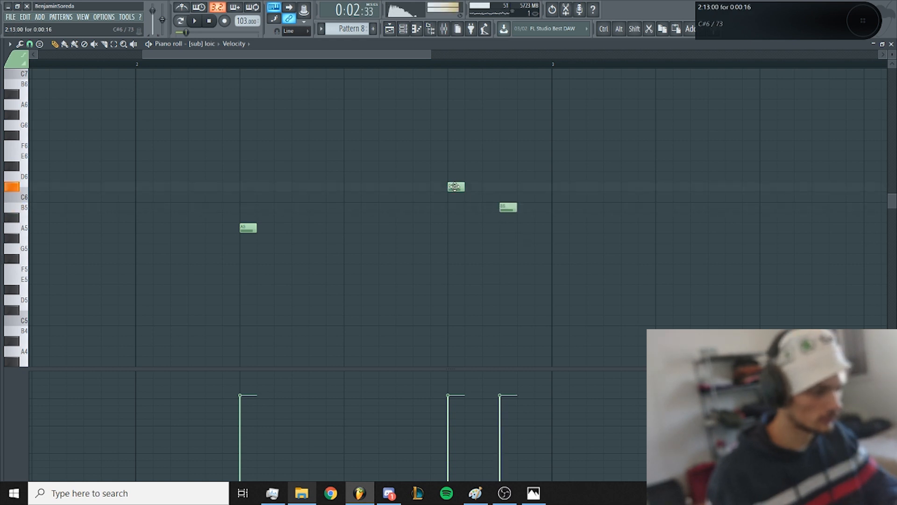
click(500, 228)
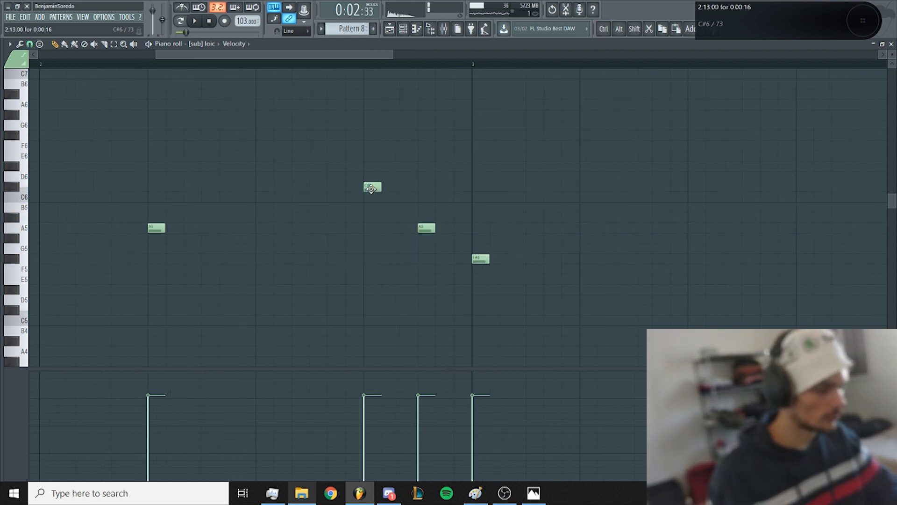
Turn the C#6 at 2:13 and the A5 at 2:15 into slide notes, with an A4 root note at 2:13
double_click(371, 187)
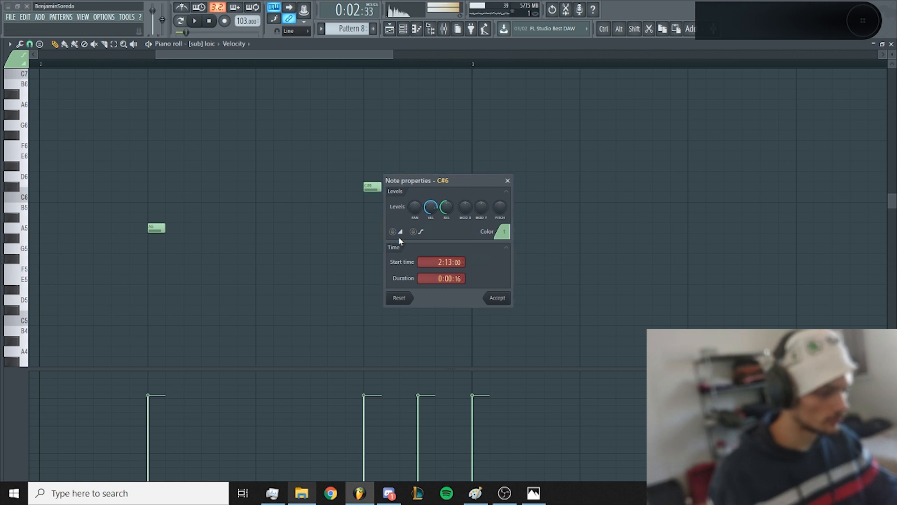
click(497, 298)
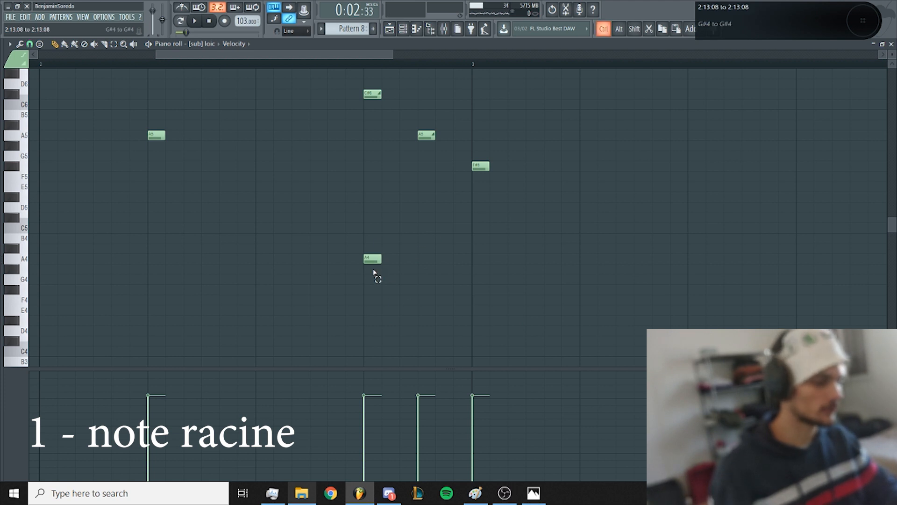
key(ctrl+Up)
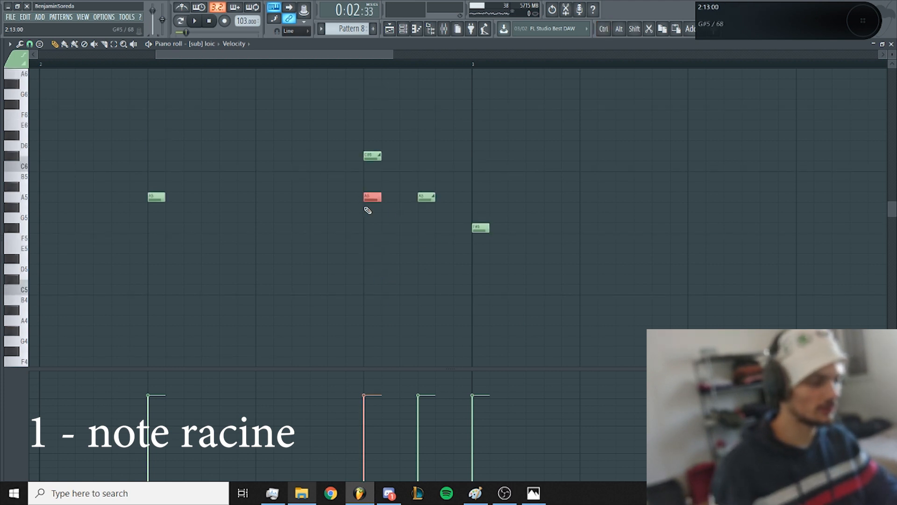
key(ctrl+Down)
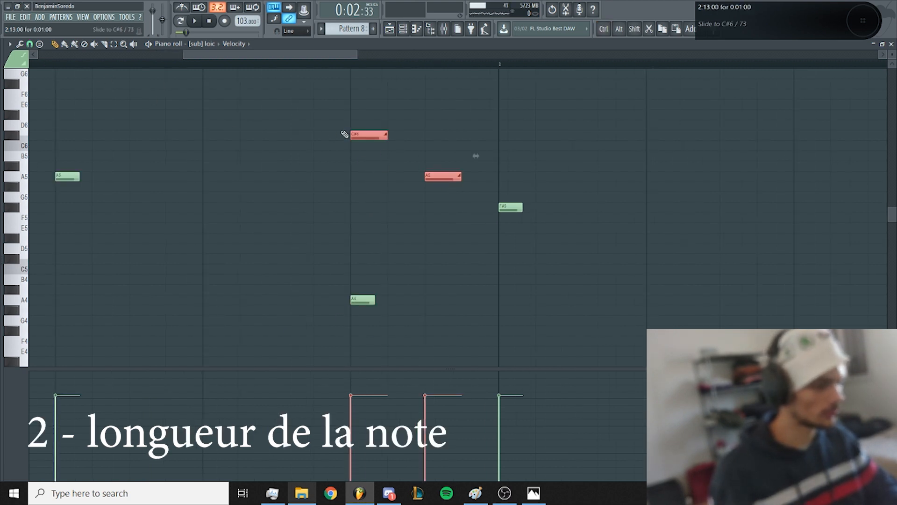
Add low-velocity D#5 notes just before 2:13 and just before bar 3 to cut the preceding sub notes, and play the phrase
scroll(405, 160, up, 2)
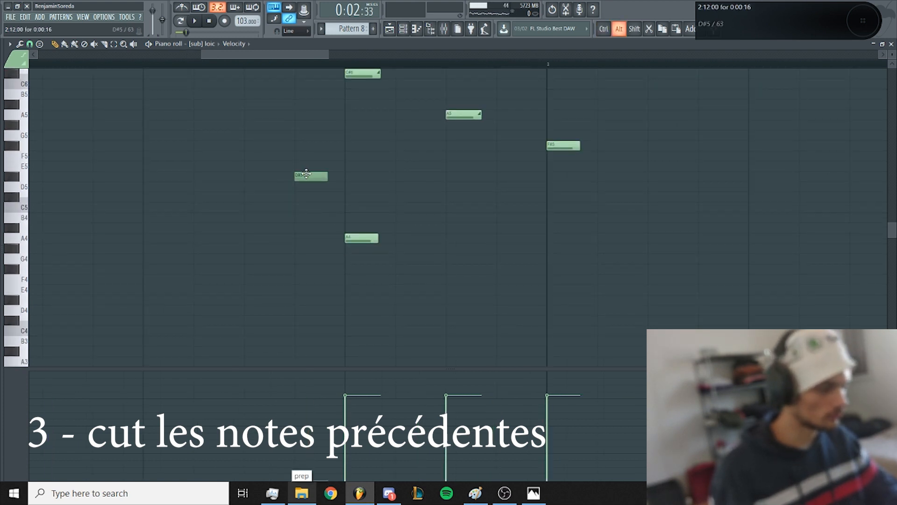
scroll(290, 195, down, 2)
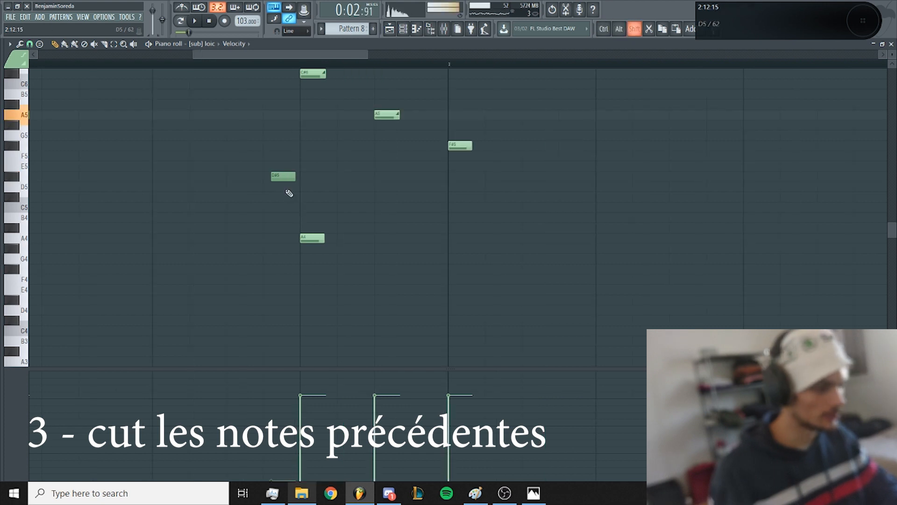
key(space)
scroll(508, 215, down, 4)
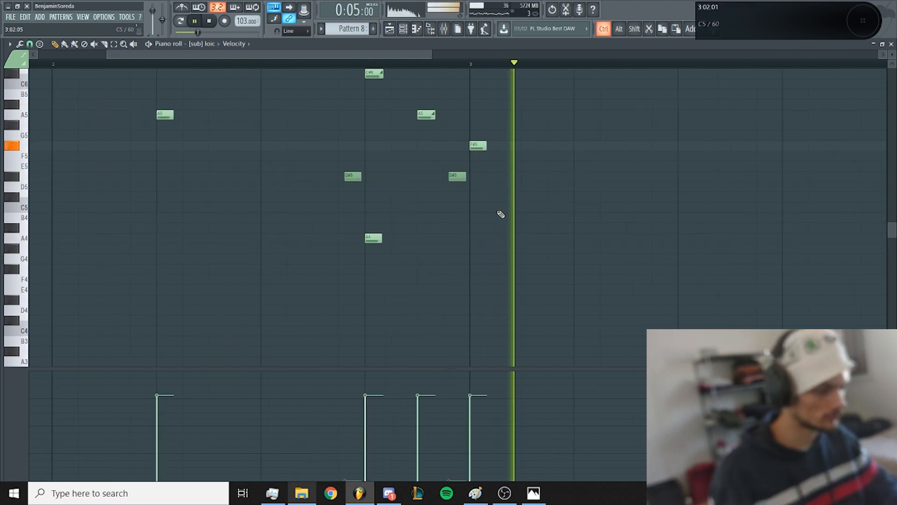
key(space)
Try the sub phrase with the root note raised an octave to A5, longer slide notes and no cut notes
scroll(232, 258, up, 3)
scroll(238, 262, up, 2)
drag(245, 319, 281, 339)
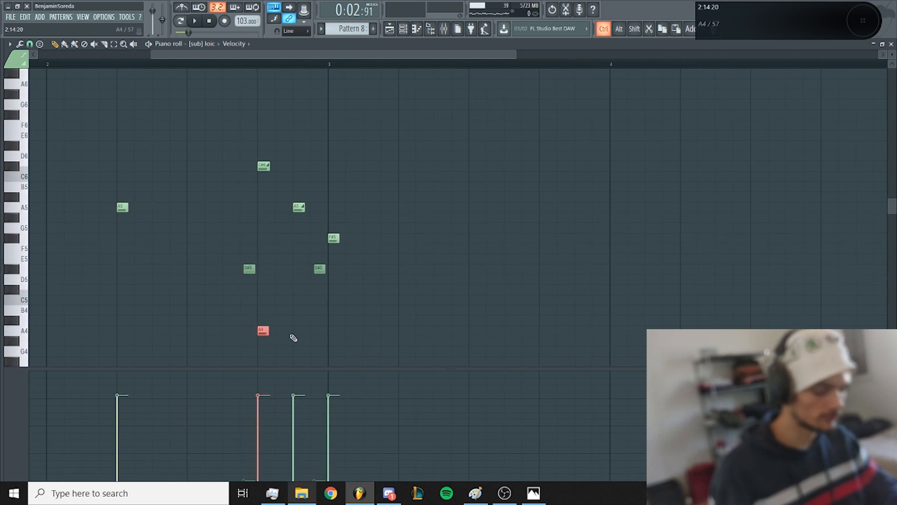
key(ctrl+Up)
key(space)
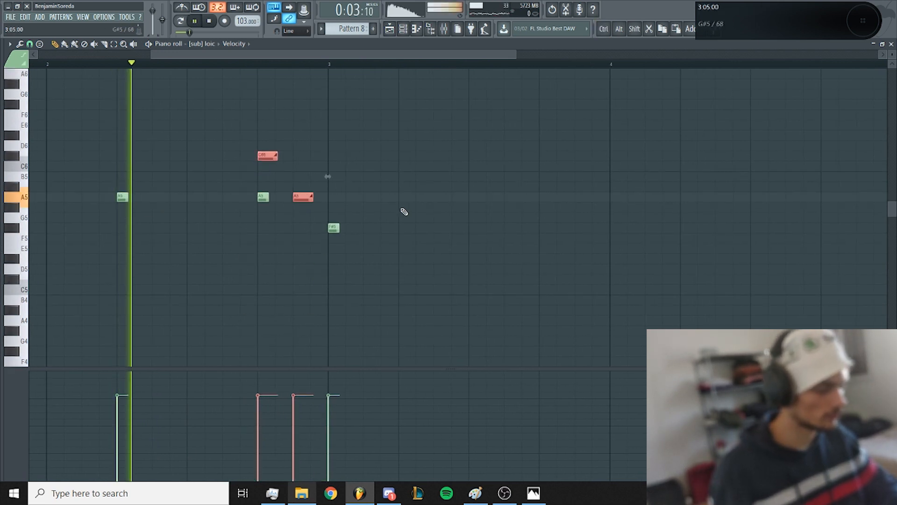
ctrl+click(403, 208)
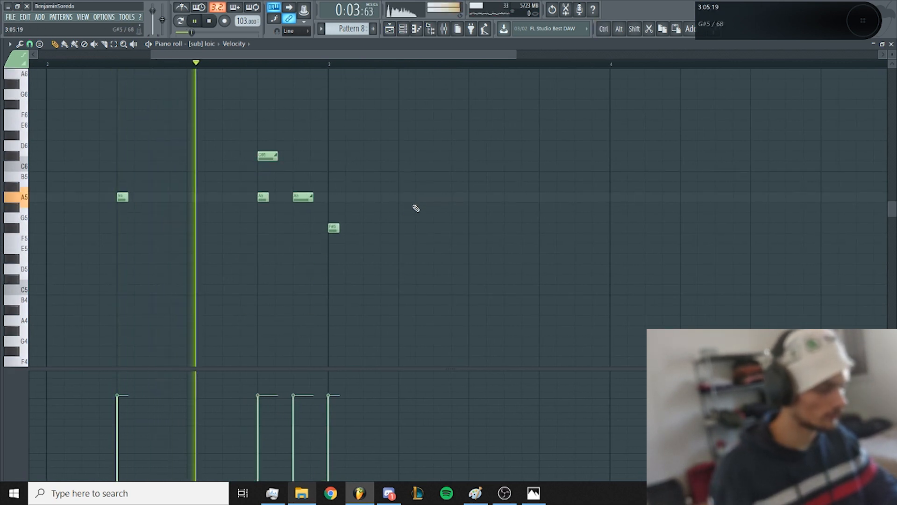
key(space)
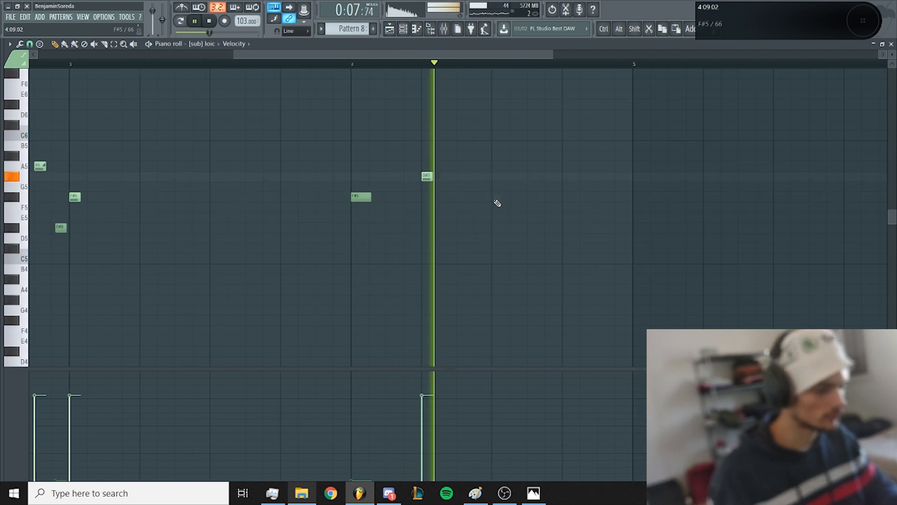
Add a low-velocity F#5 at 4:09 and C#5 notes at 4:13, 4:15 and bar 5 to the sub line
click(497, 197)
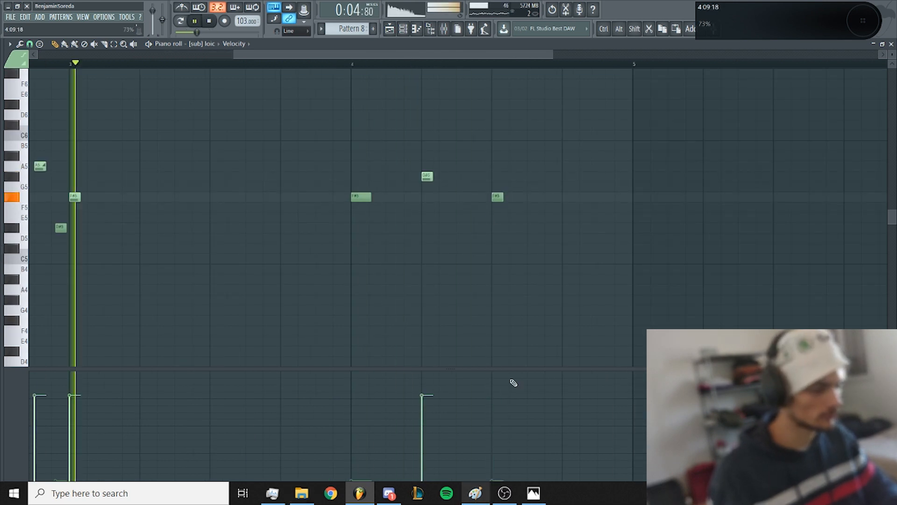
click(567, 248)
click(603, 248)
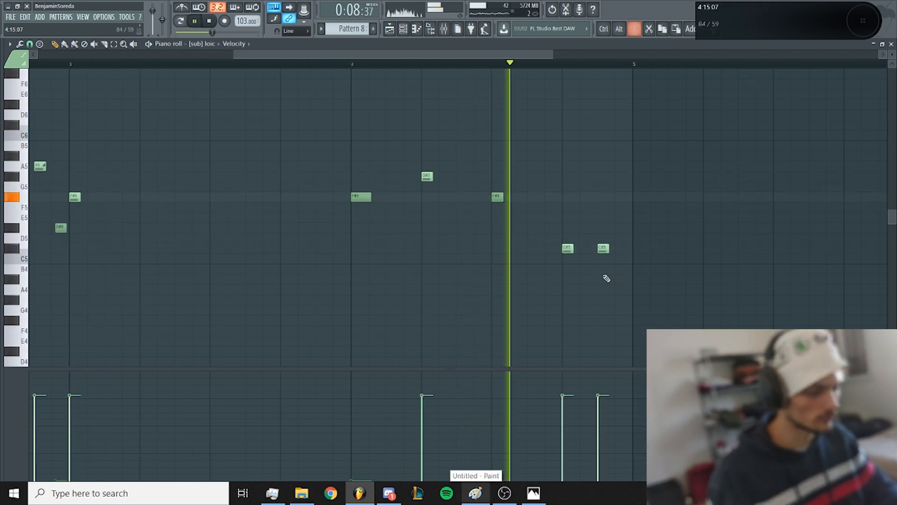
click(637, 248)
Complete the sub line through bars 6 and 7, with D#5 notes in bar 6, E5 at bar 7 and A5 at 7:13
scroll(637, 262, down, 3)
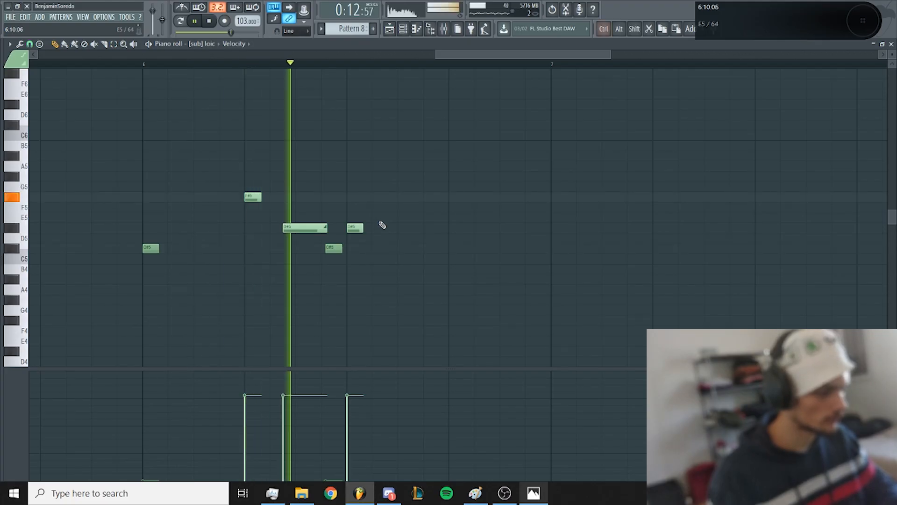
scroll(384, 206, down, 2)
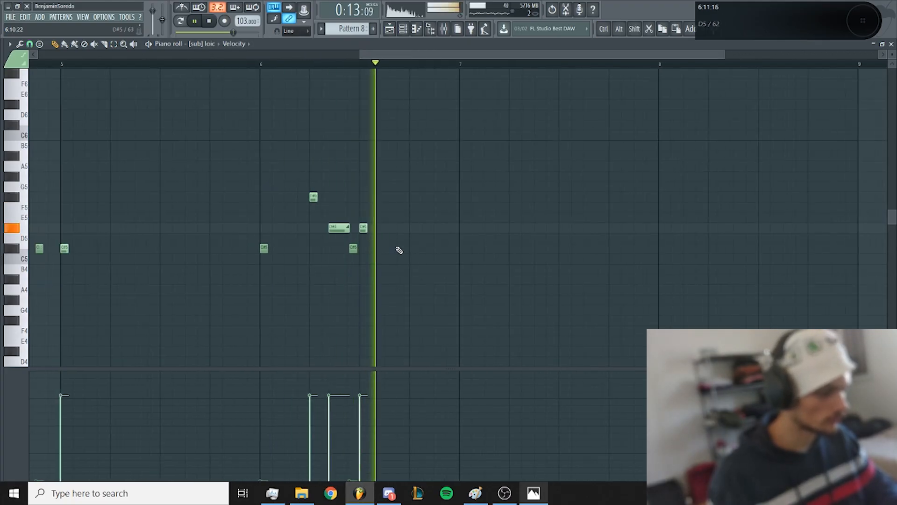
key(space)
scroll(625, 199, down, 6)
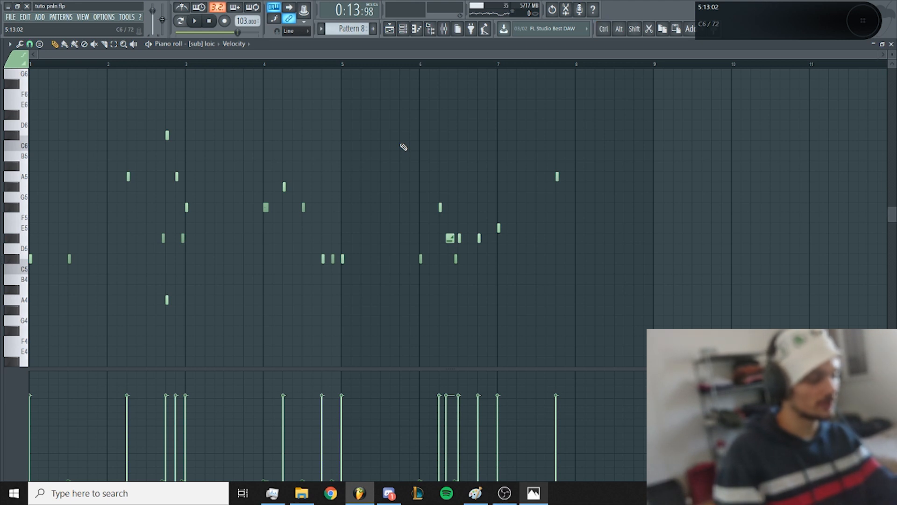
Try the sub line transposed two octaves up and a semitone down, playing it back to compare
key(space)
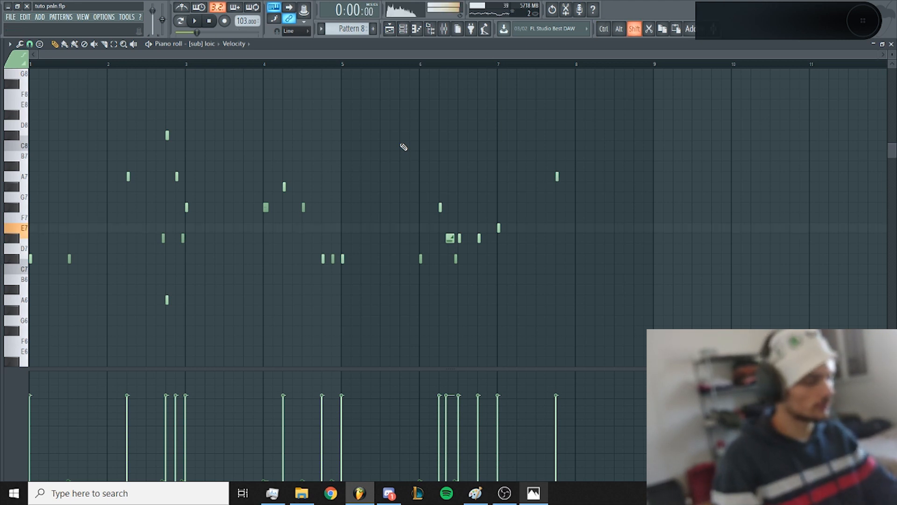
key(space)
key(ctrl+Up)
key(ctrl+Up)
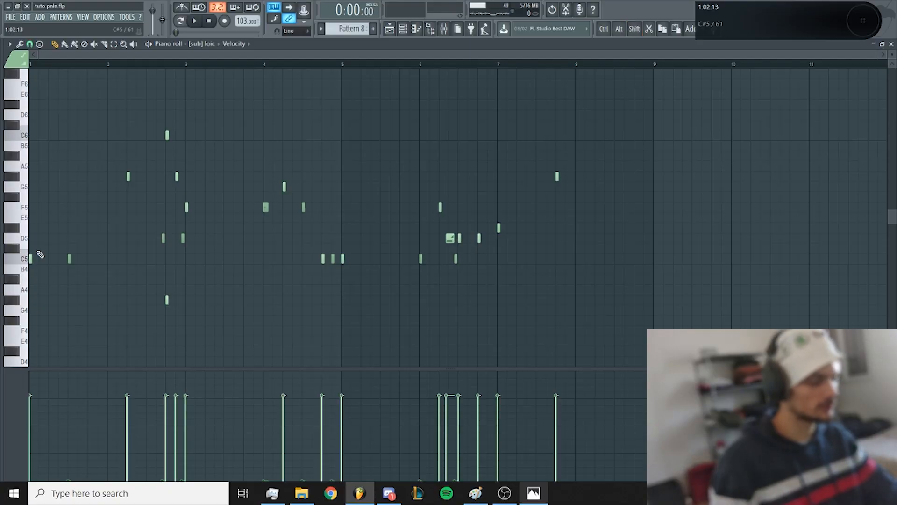
key(space)
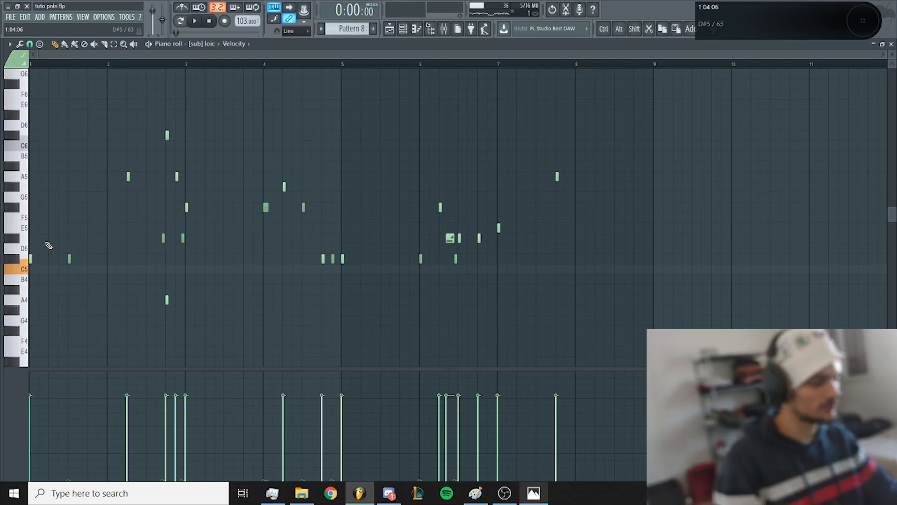
scroll(49, 246, up, 1)
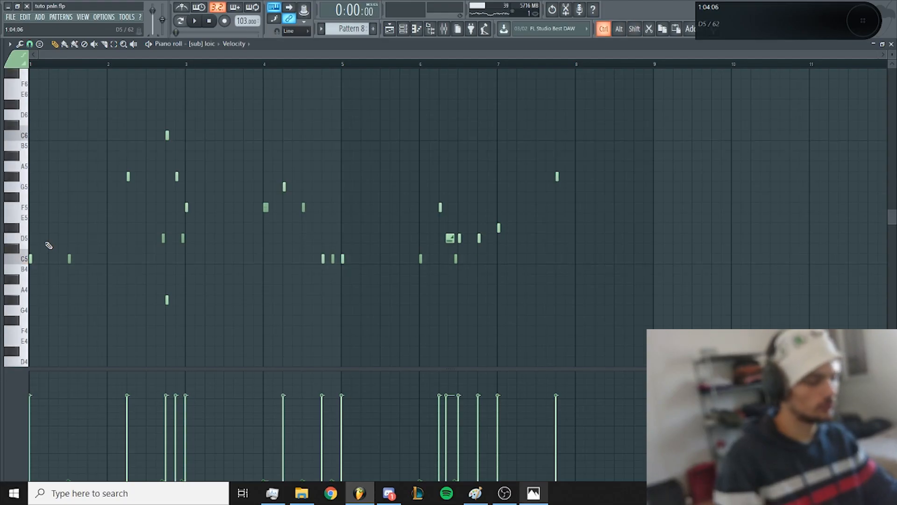
Finish the sub line with G#5 at 7:13 and a C#5 halfway through bar 8, and play it
key(space)
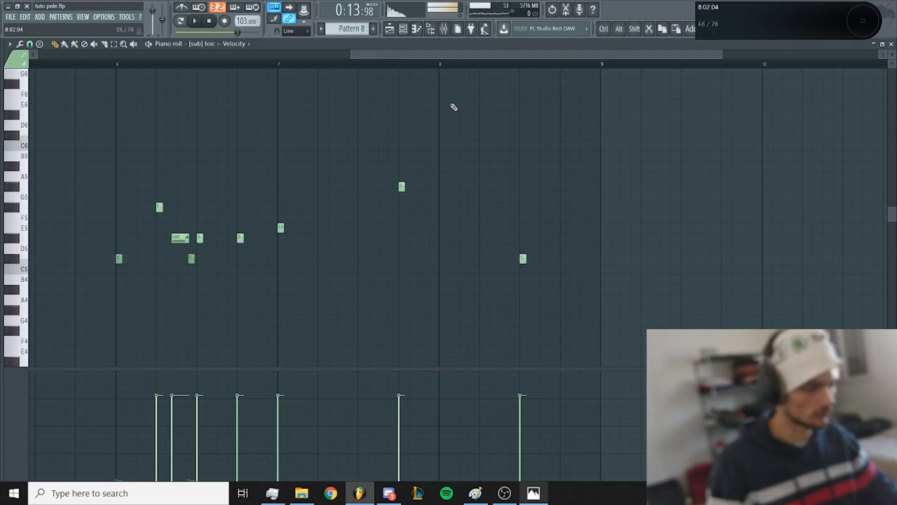
ctrl+scroll(595, 160, down, 4)
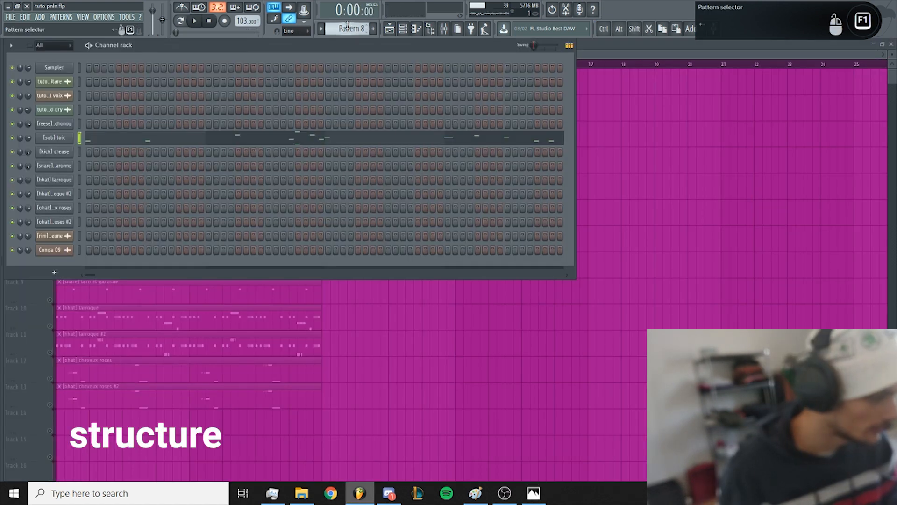
Place the sub pattern, named [sub] loic, on its own playlist track and repeat the full 8-bar loop up to bar 105
click(353, 28)
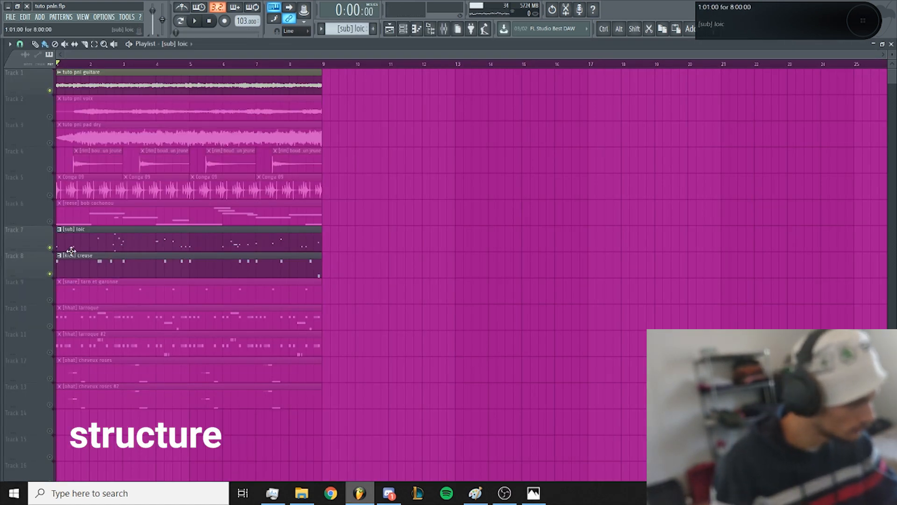
ctrl+scroll(315, 305, up, 6)
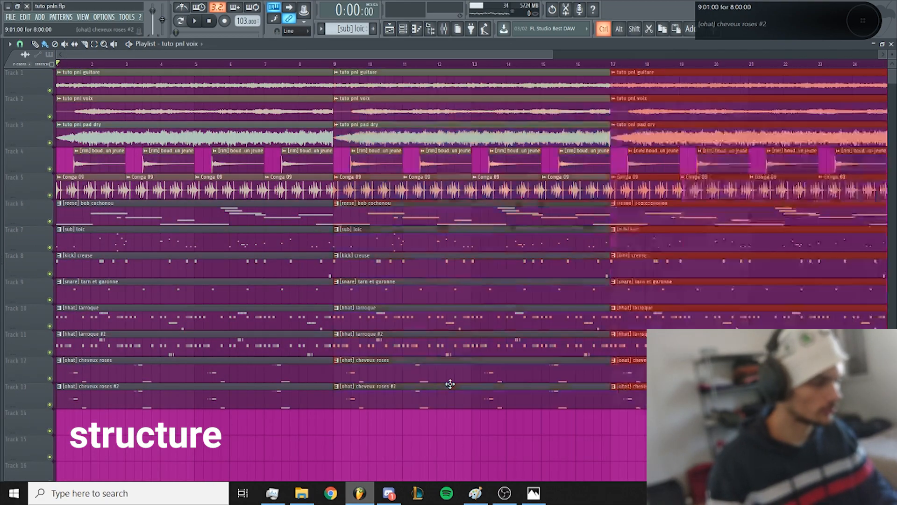
ctrl+scroll(450, 384, down, 8)
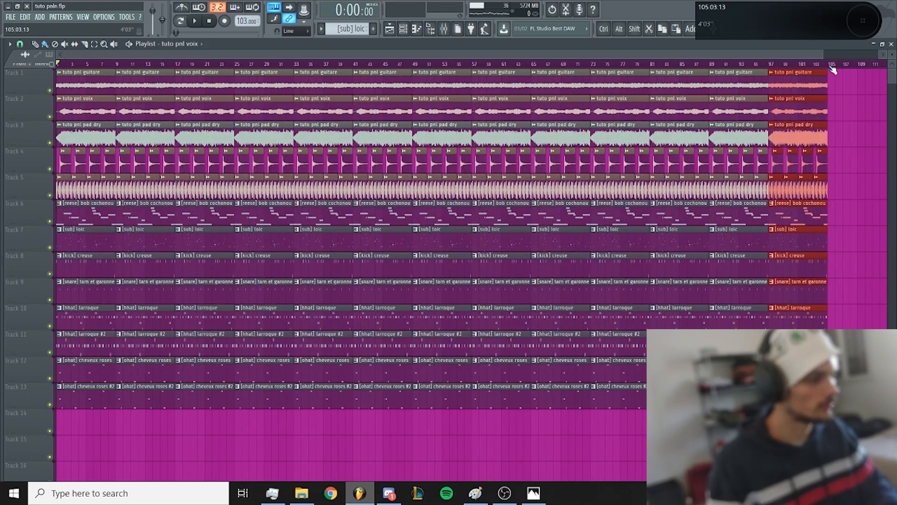
ctrl+scroll(346, 401, down, 1)
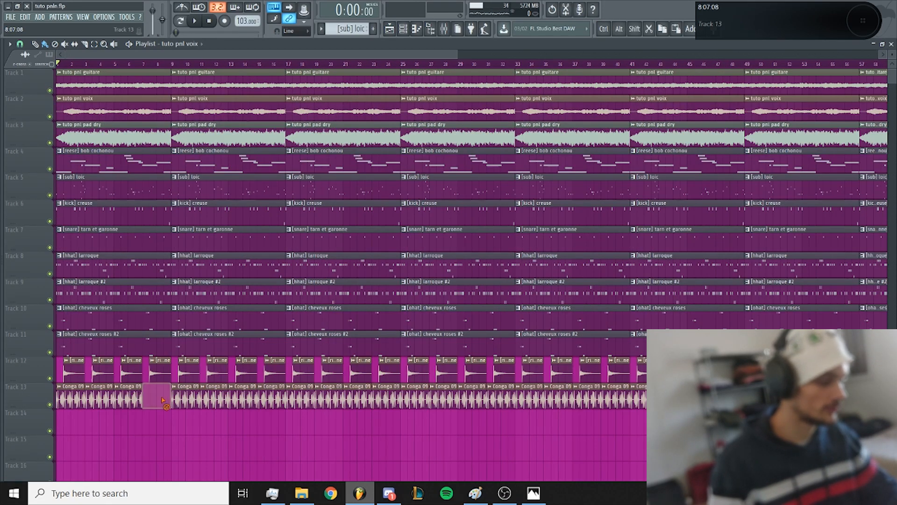
Clear every clip except the pad from bars 1 to 8, and play the intro
mouse_move(163, 400)
mouse_down()
mouse_move(74, 387)
mouse_move(111, 376)
mouse_move(89, 235)
mouse_move(62, 194)
mouse_up()
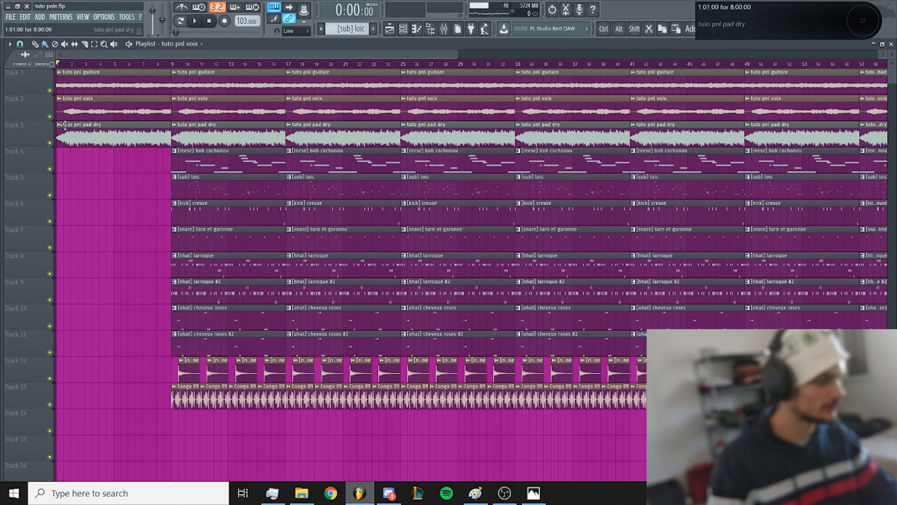
drag(80, 114, 78, 83)
key(space)
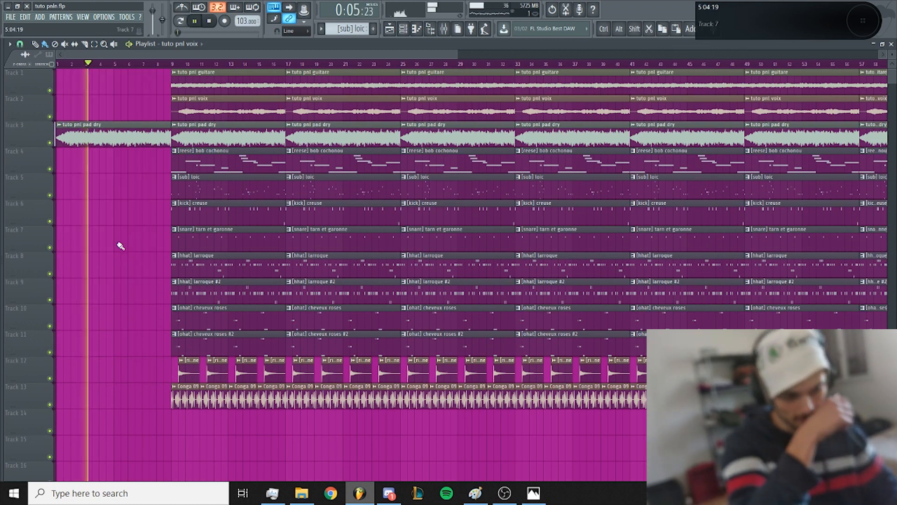
Strip guitar, voice and reese from bars 25–33, start sub, kick and snare near bar 26, and delete the reese clip at bar 41
scroll(119, 245, up, 2)
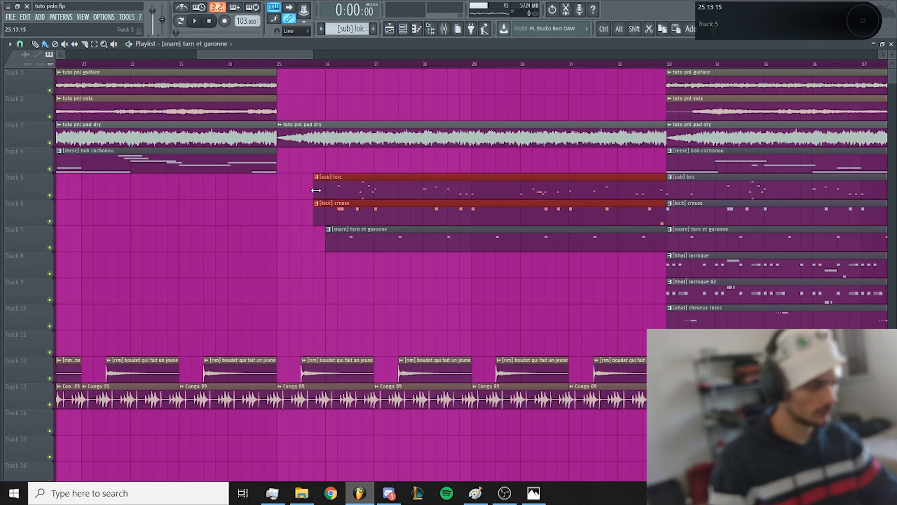
click(320, 251)
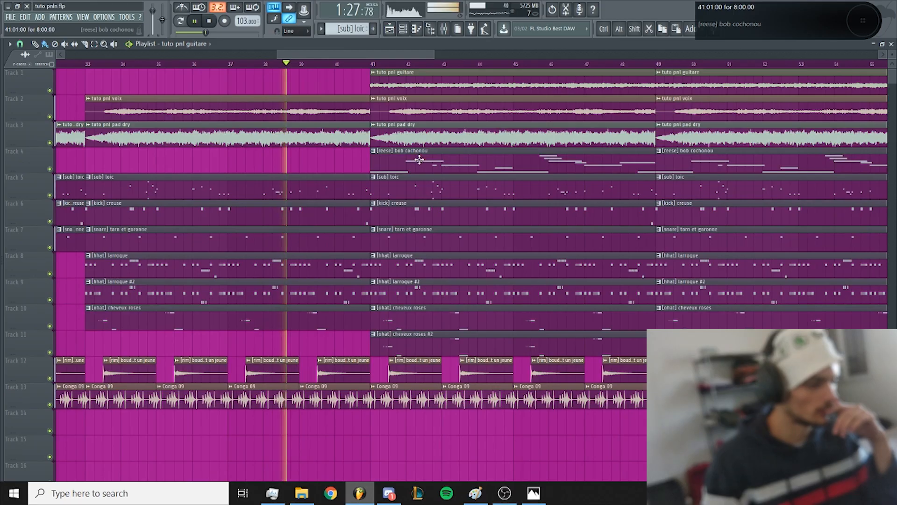
right_click(419, 160)
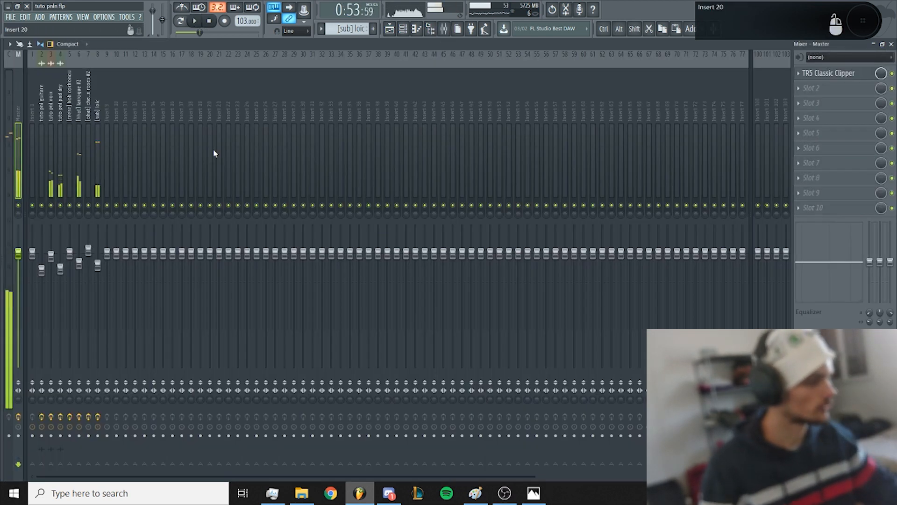
Add a second Fruity parametric EQ 2 in slot 5 of the guitar's mixer track and switch it to the next preset
key(space)
click(41, 107)
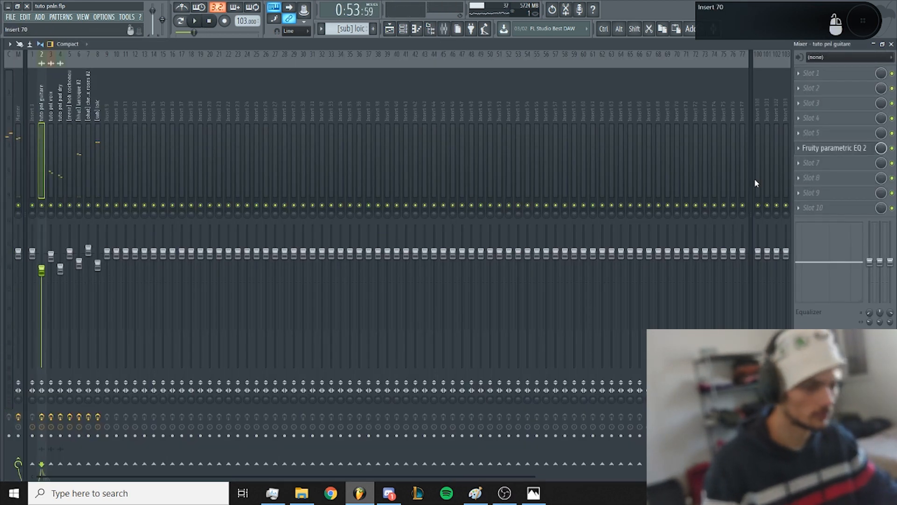
click(839, 151)
click(808, 134)
click(815, 187)
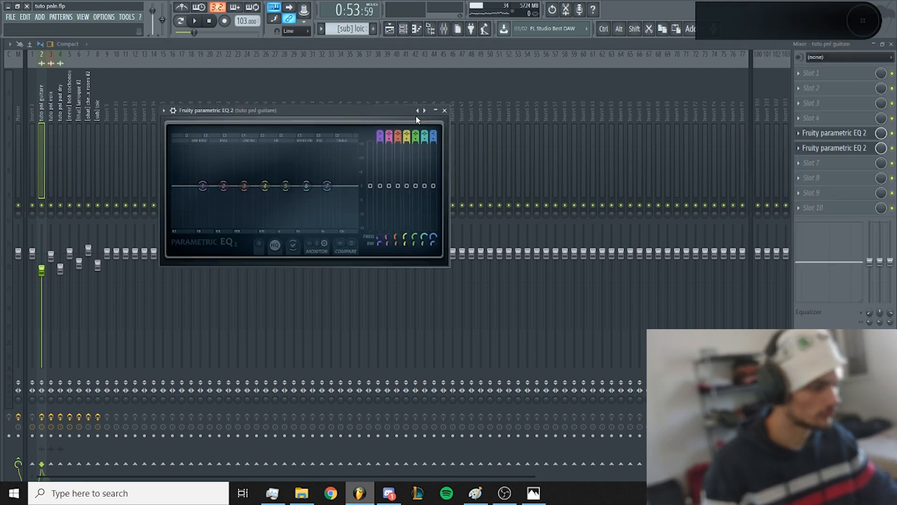
click(425, 112)
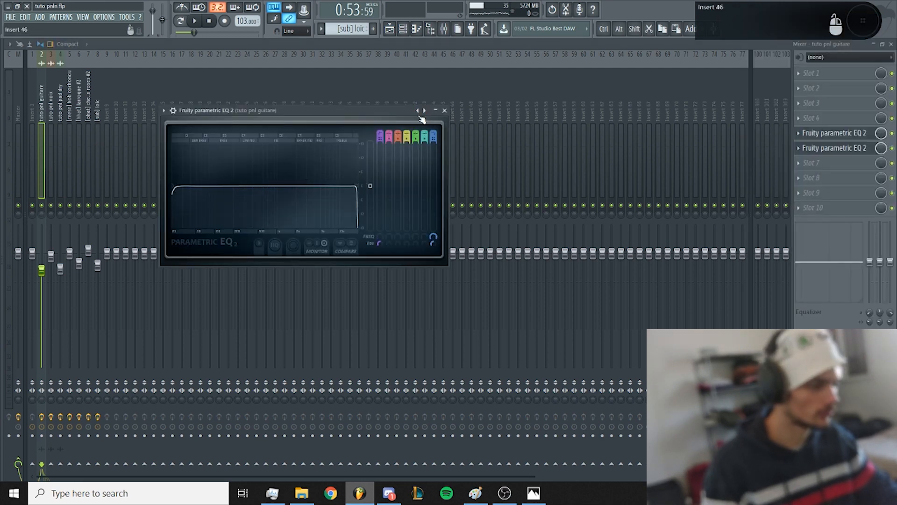
Create an automation clip for the band 7 frequency of the guitar's new EQ
click(331, 253)
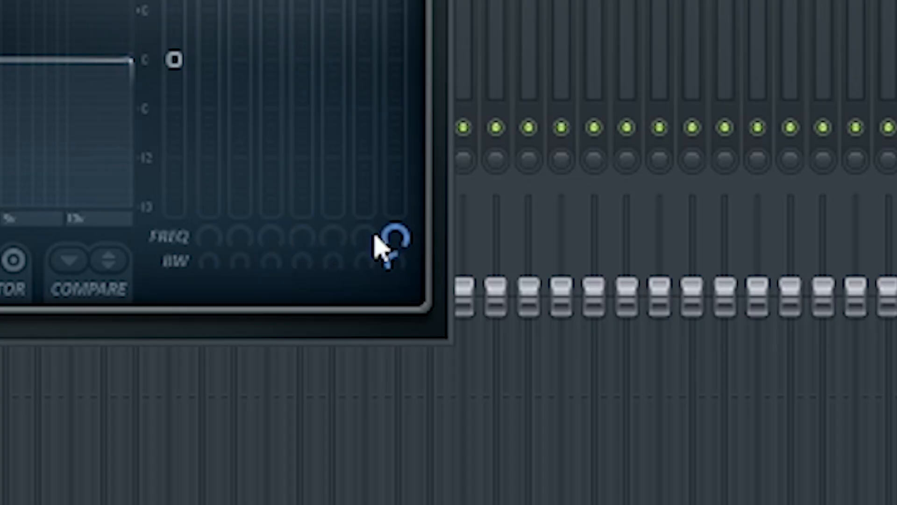
right_click(431, 237)
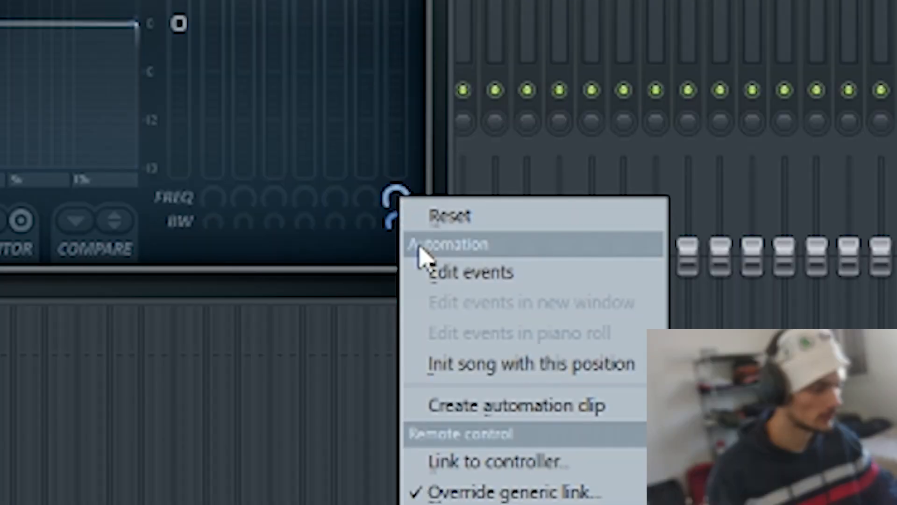
click(465, 297)
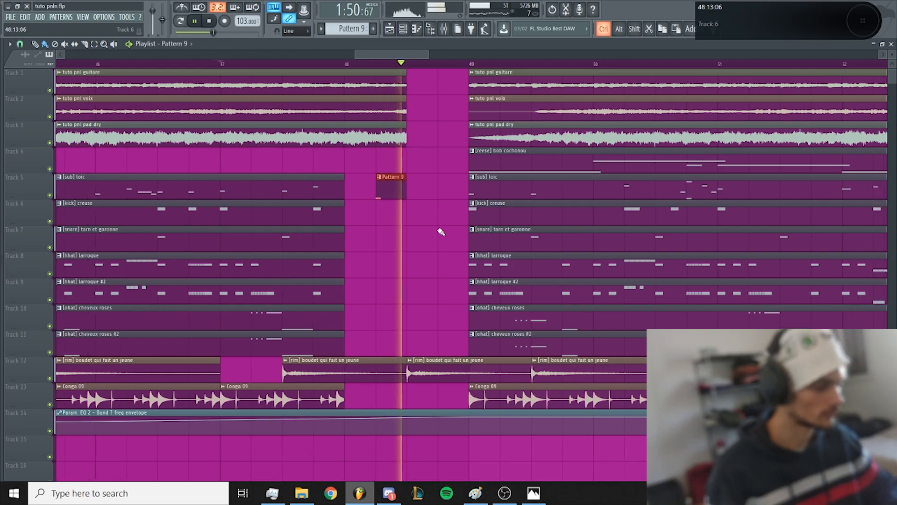
Remove the guitar, sub and second open hat clips from bars 49–57, and the sub clip at bar 57
scroll(443, 209, down, 4)
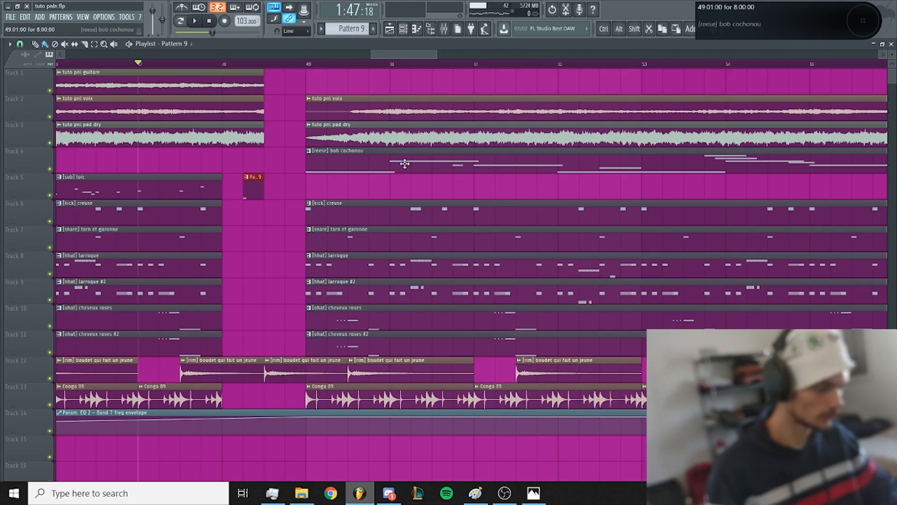
scroll(400, 188, down, 4)
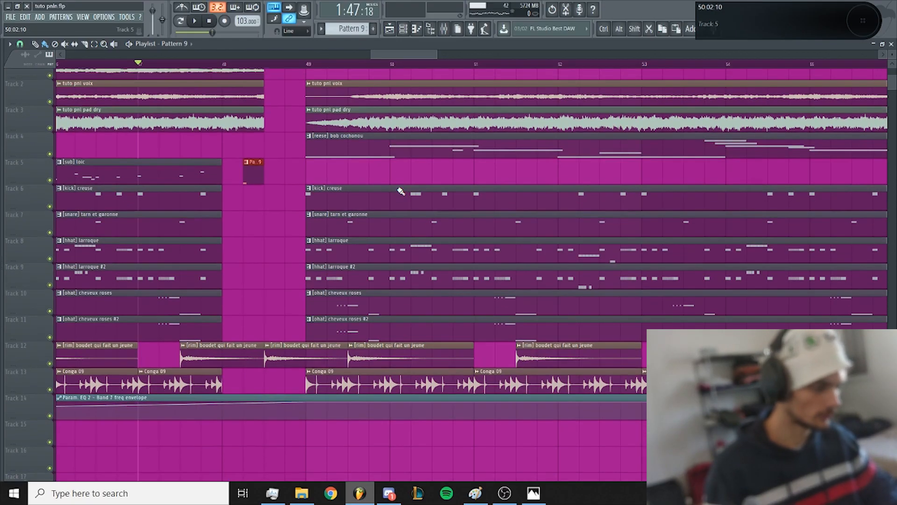
scroll(395, 231, up, 2)
scroll(396, 233, down, 1)
scroll(396, 234, down, 1)
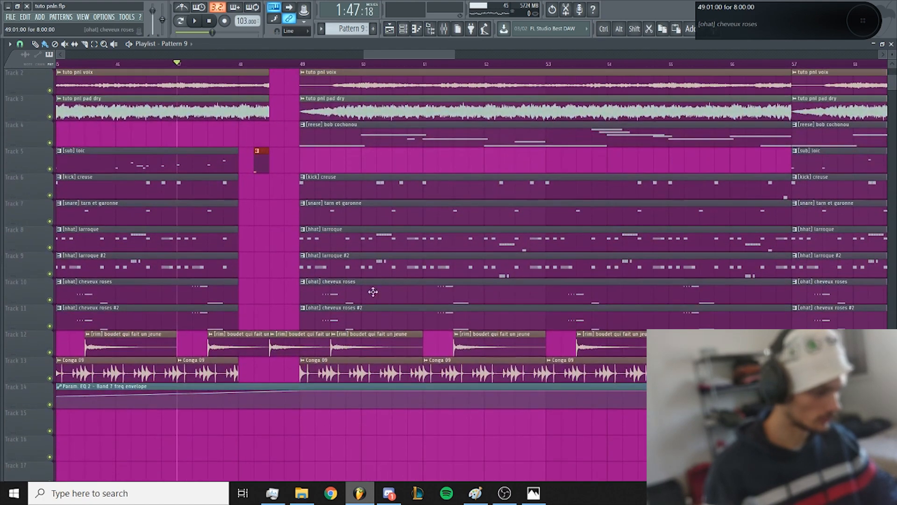
right_click(357, 316)
scroll(384, 313, up, 1)
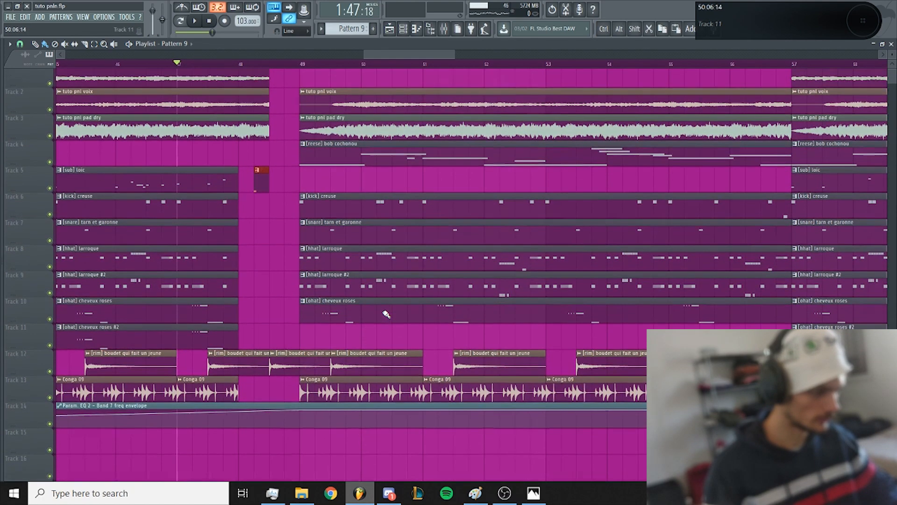
scroll(383, 313, down, 3)
right_click(461, 190)
scroll(497, 200, down, 3)
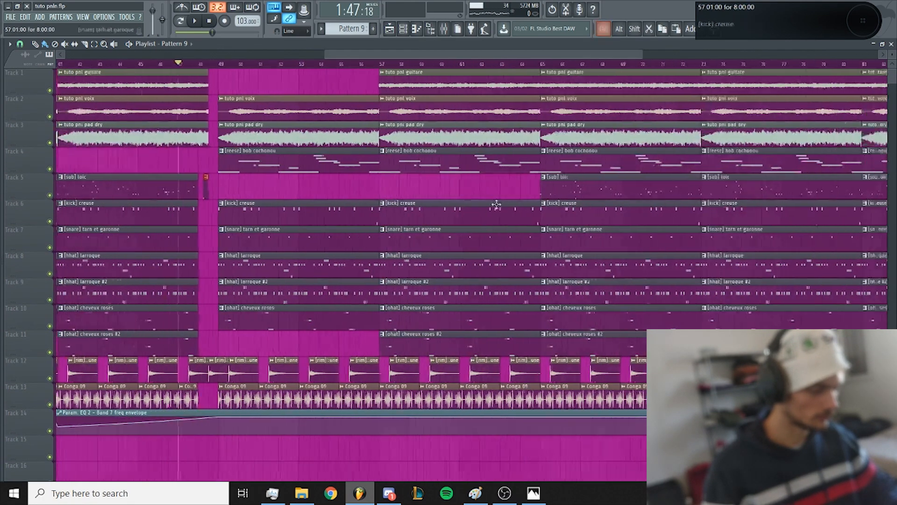
scroll(377, 197, down, 2)
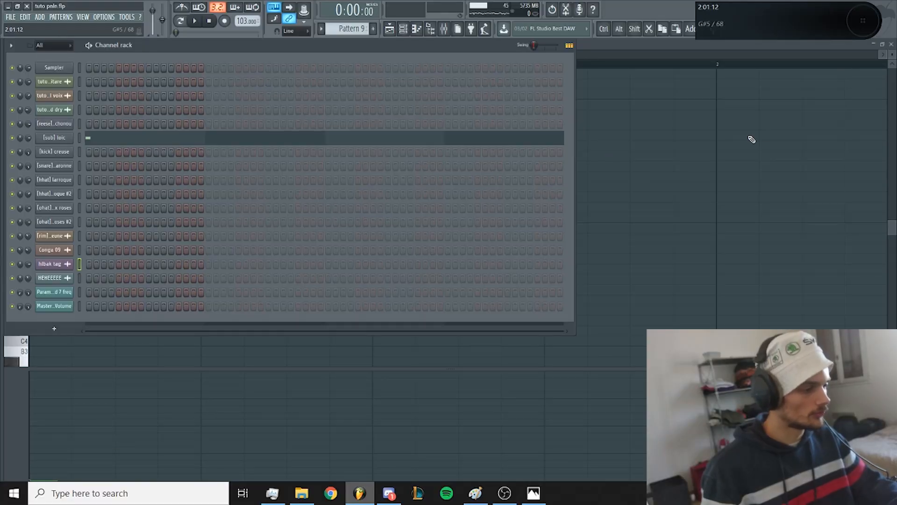
Route the kick, snare, first hi-hat, first open hat, rim and conga channels to separate mixer tracks starting at insert 11
key(F6)
key(F6)
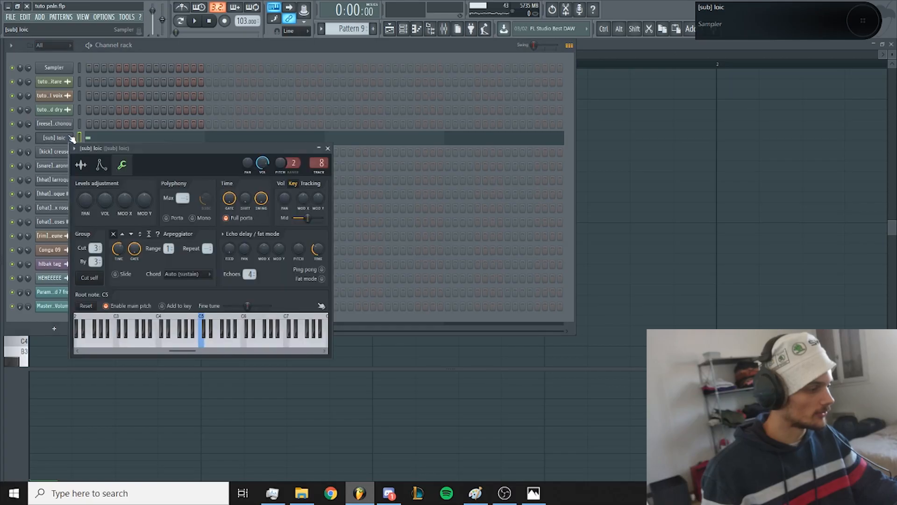
click(66, 153)
click(66, 153)
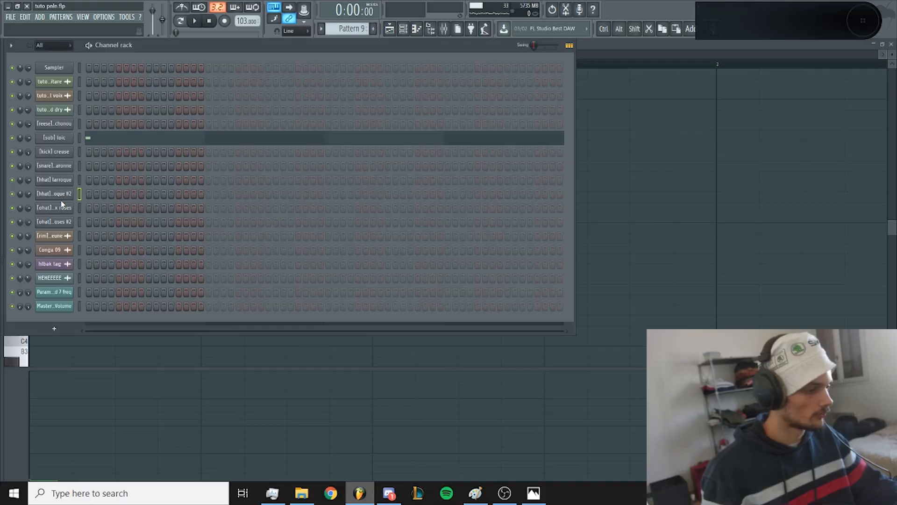
click(63, 207)
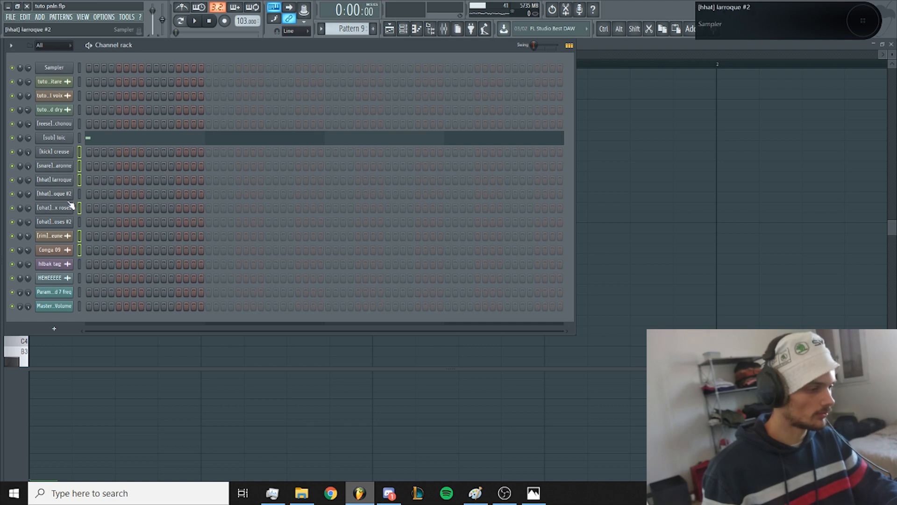
click(444, 30)
right_click(126, 108)
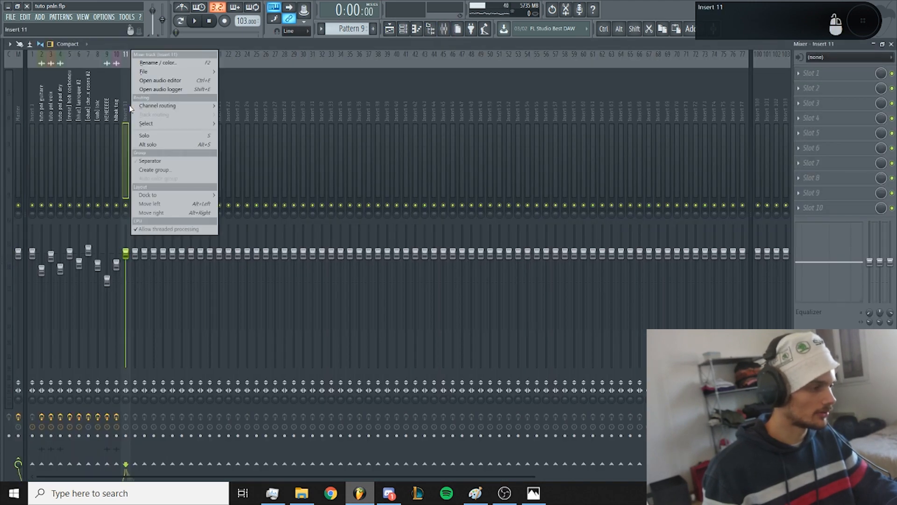
mouse_move(174, 107)
click(291, 114)
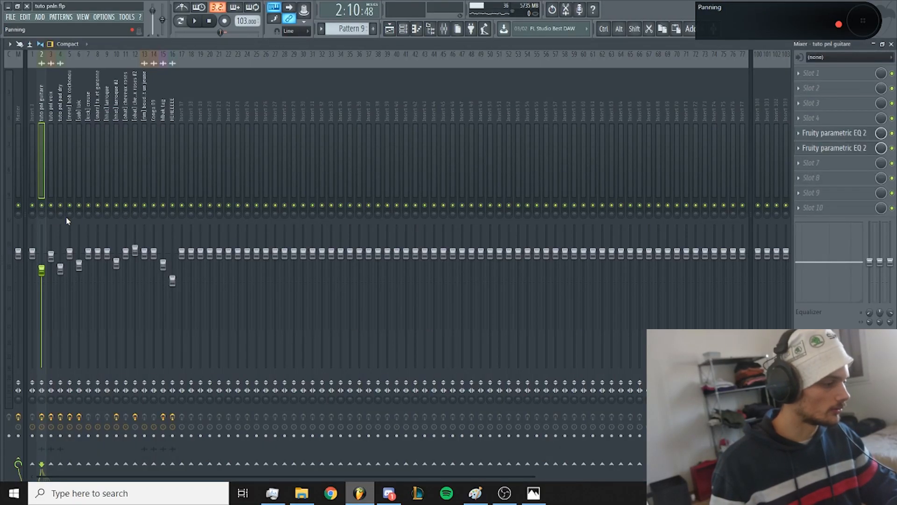
Solo tracks to balance the mix, lowering the sub, hi-hat, open hat and conga faders, and close the mixer
right_click(42, 205)
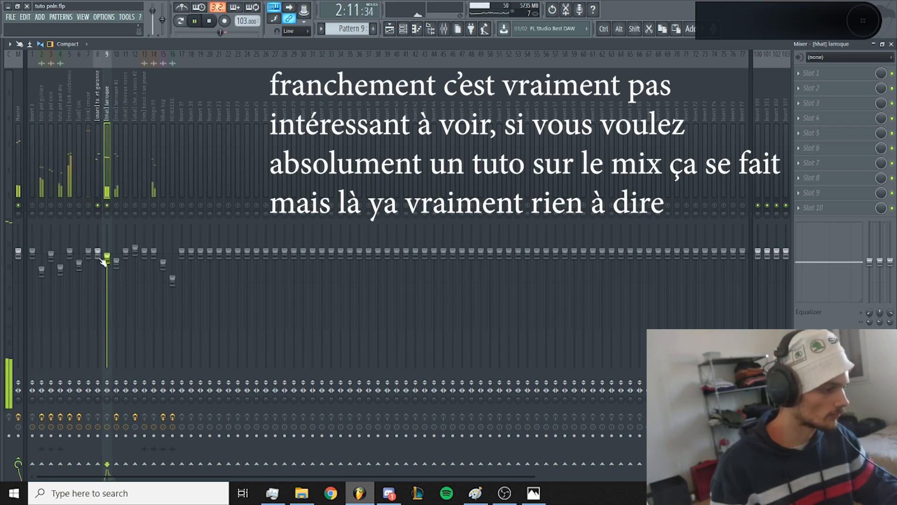
click(92, 139)
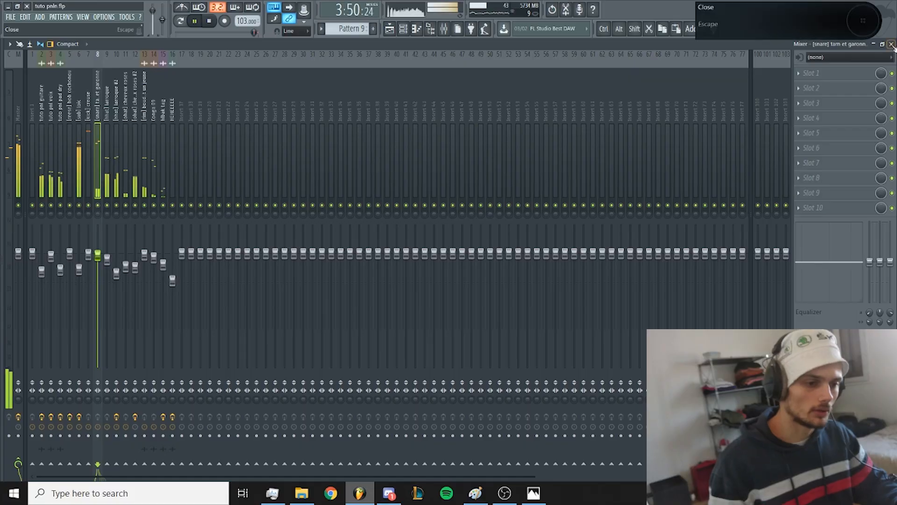
click(891, 44)
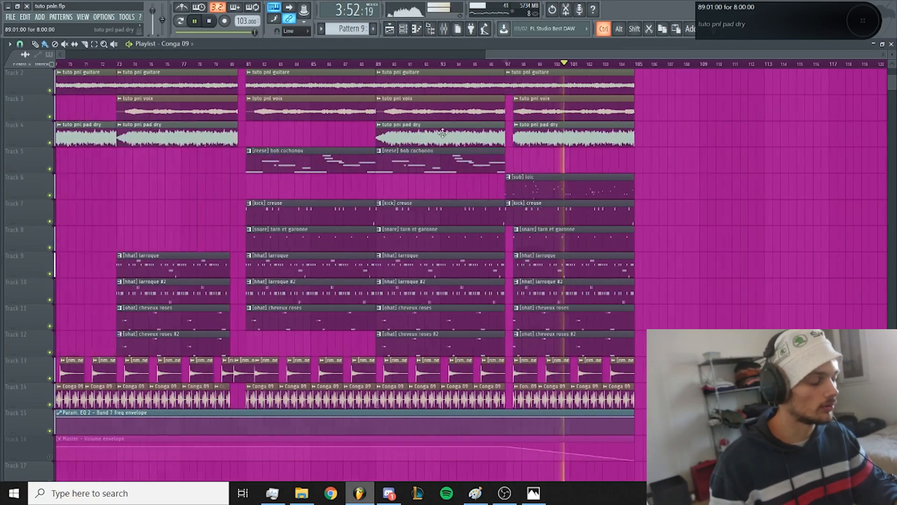
Stop playback, bring up the mixer and try adding Fruity Limiter to slot 6 of the master track
scroll(442, 133, down, 4)
key(space)
click(445, 29)
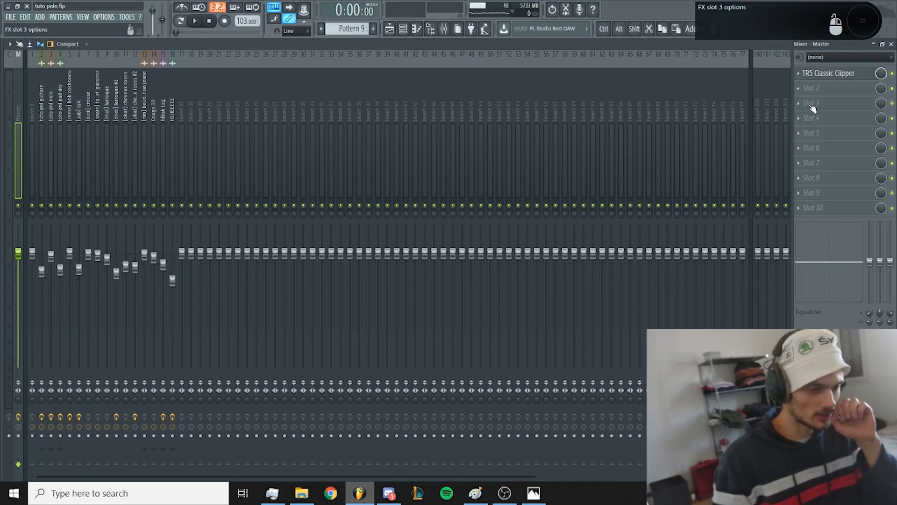
click(813, 108)
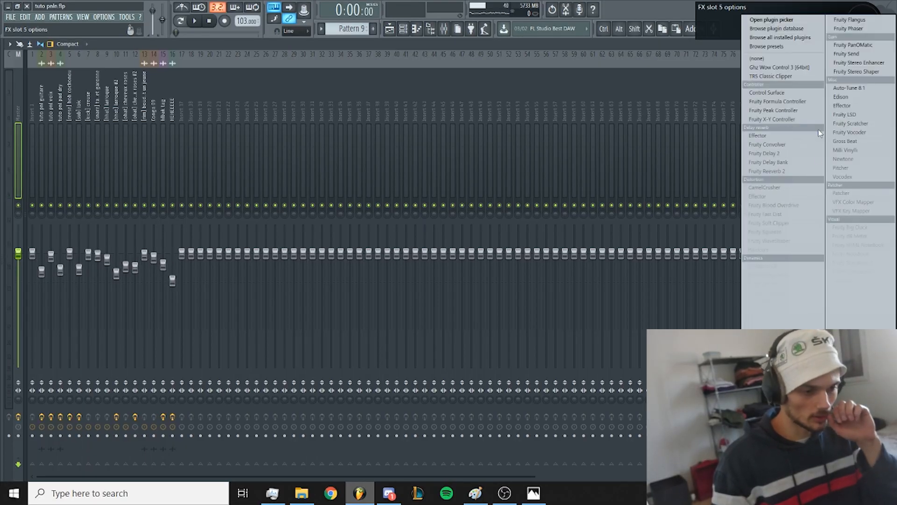
click(715, 141)
click(812, 147)
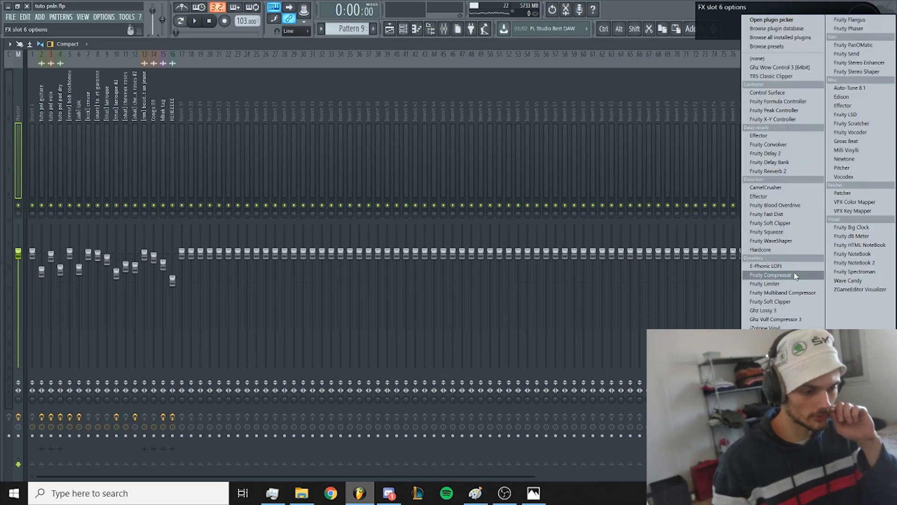
click(776, 284)
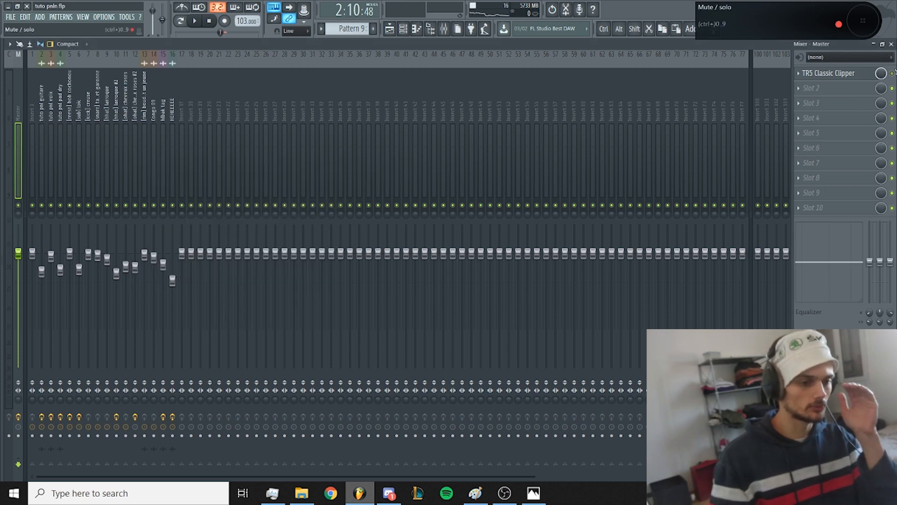
Open the TR5 Classic Clipper on the master track and examine its gain, slope and output controls
click(798, 88)
click(573, 78)
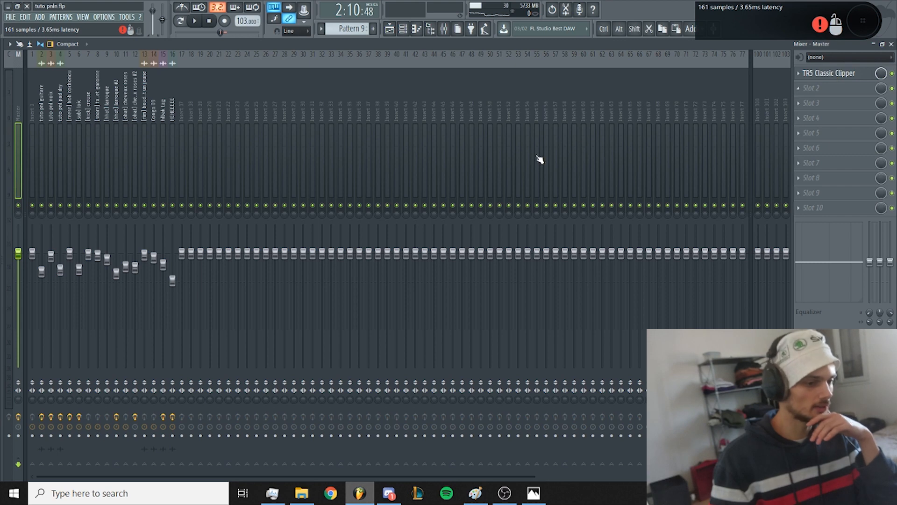
drag(270, 113, 344, 92)
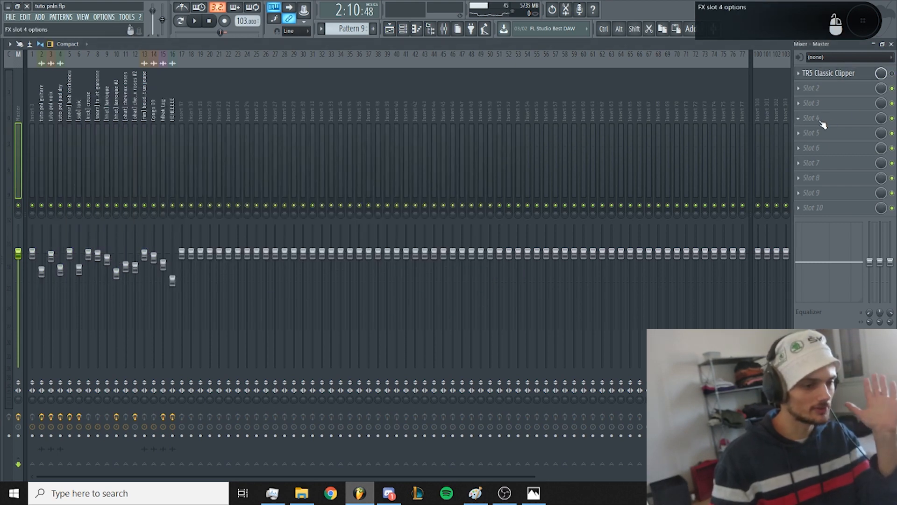
click(816, 120)
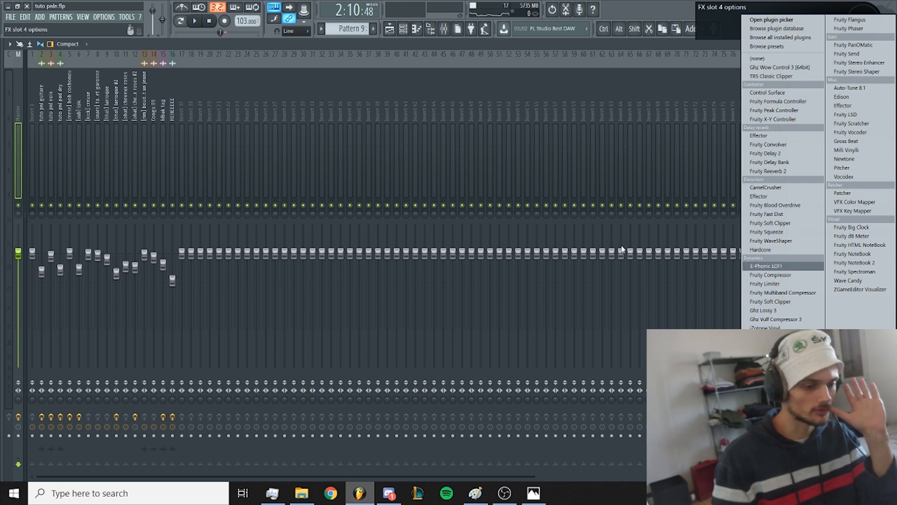
click(668, 205)
click(828, 73)
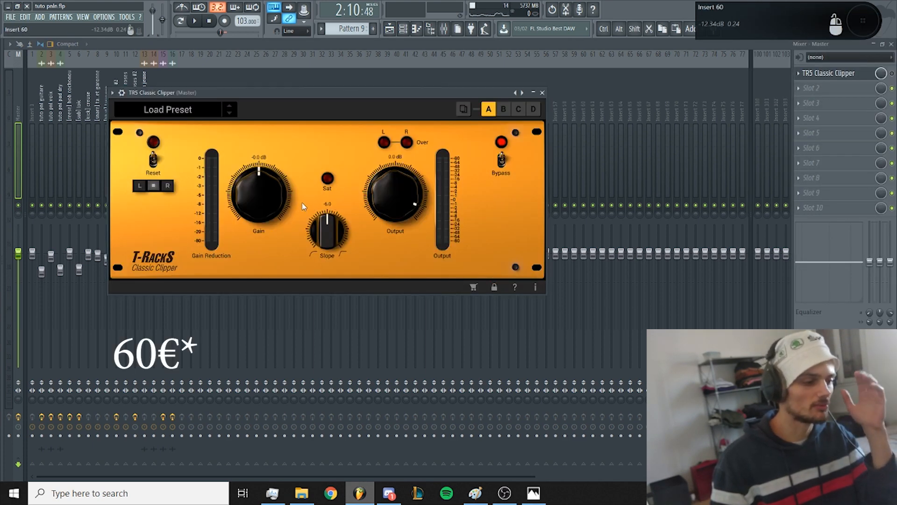
Try Fruity Soft Clipper in slot 5 of the master track, audition the song through it, and remove it again
click(812, 133)
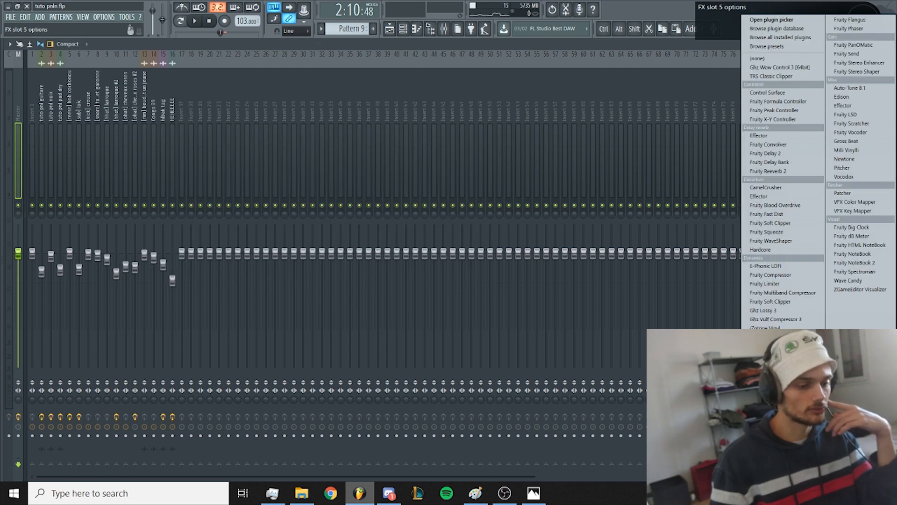
click(780, 224)
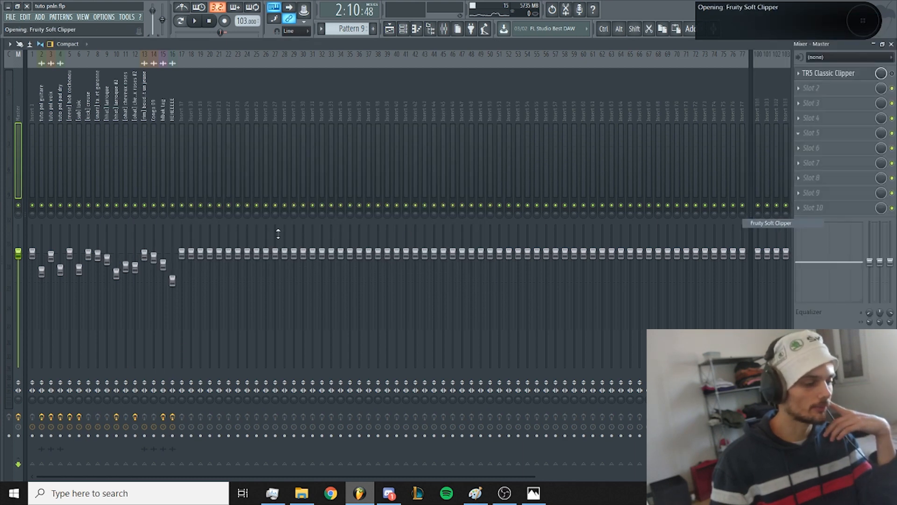
key(space)
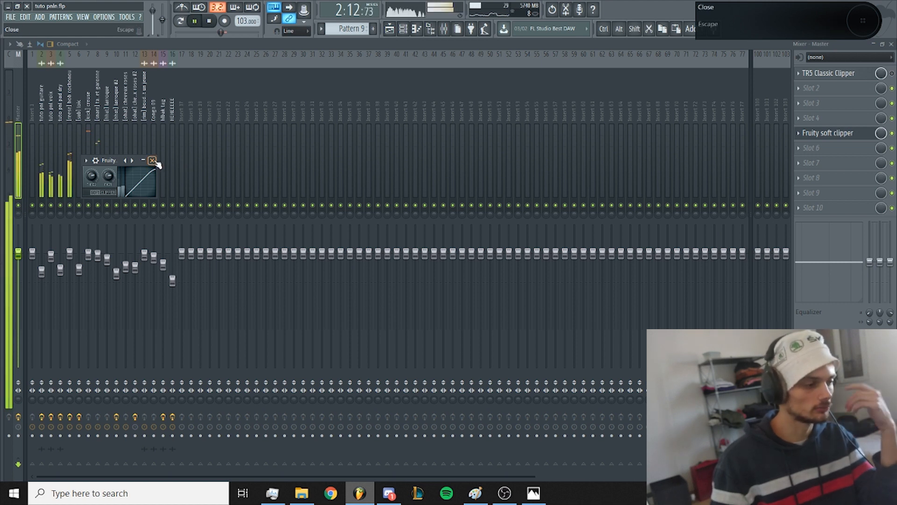
click(152, 160)
key(space)
key(ctrl+z)
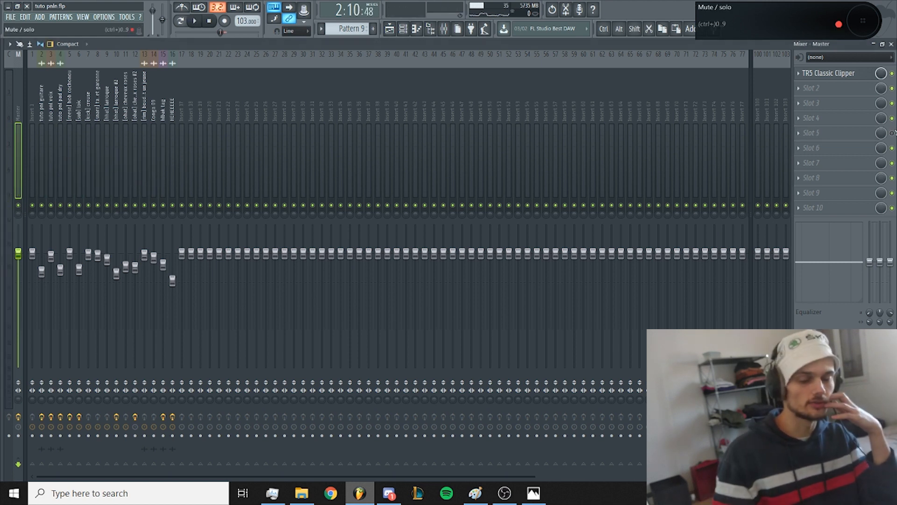